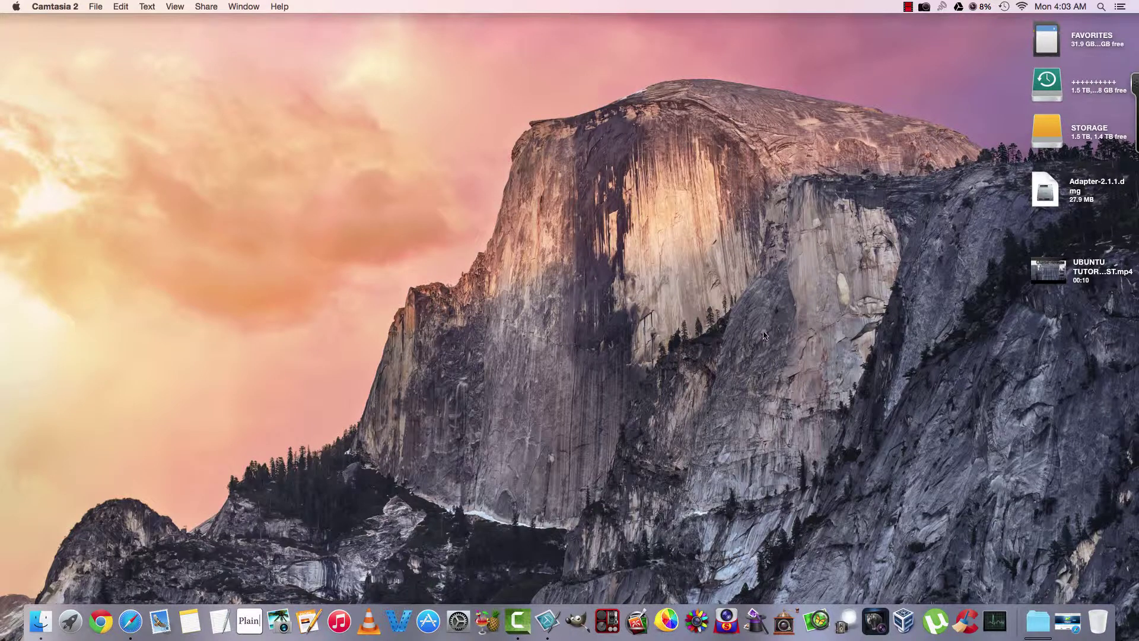
Bring back the browser and scroll through the Adapter download page.
{"action": "left_click", "coordinate": [1068, 620]}
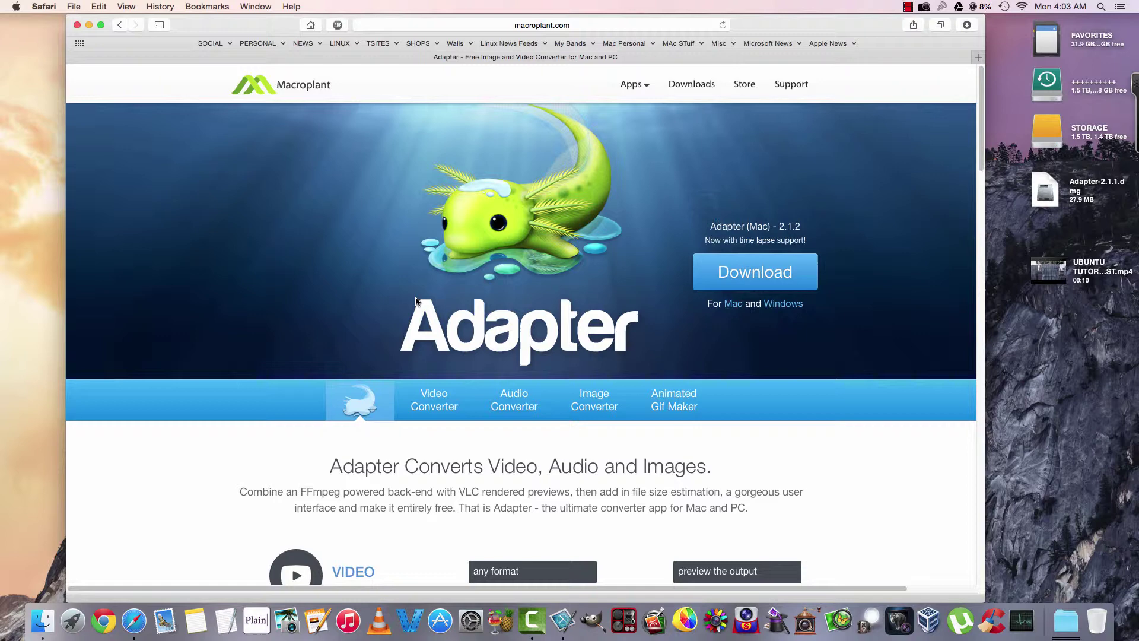
{"action": "scroll", "coordinate": [398, 299], "scroll_direction": "down", "scroll_amount": 3}
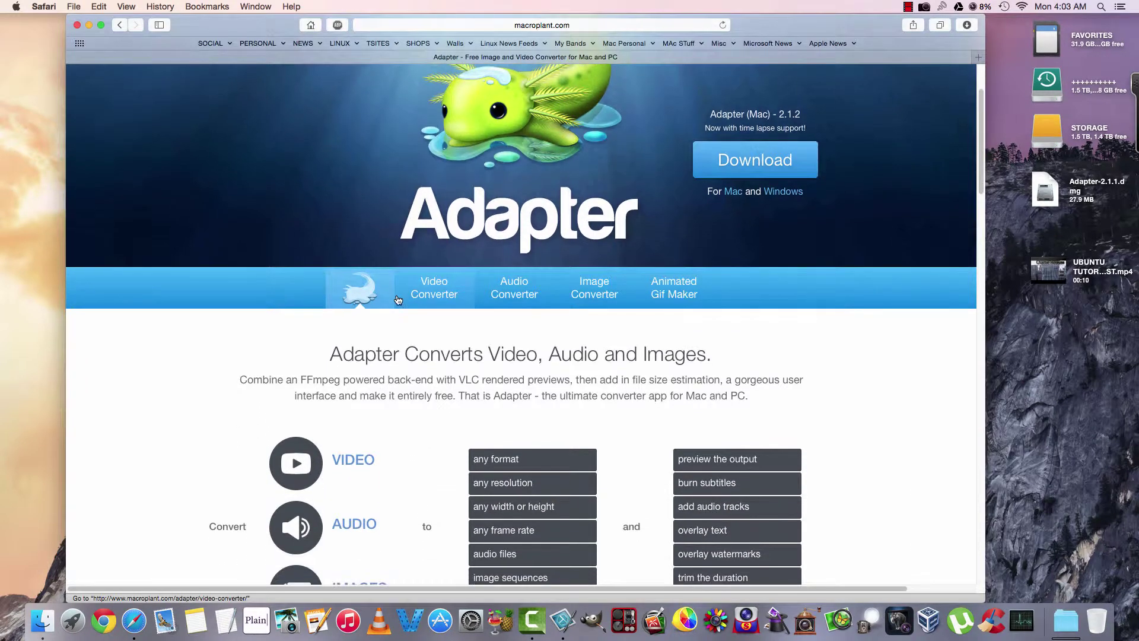
{"action": "scroll", "coordinate": [409, 261], "scroll_direction": "up", "scroll_amount": 3}
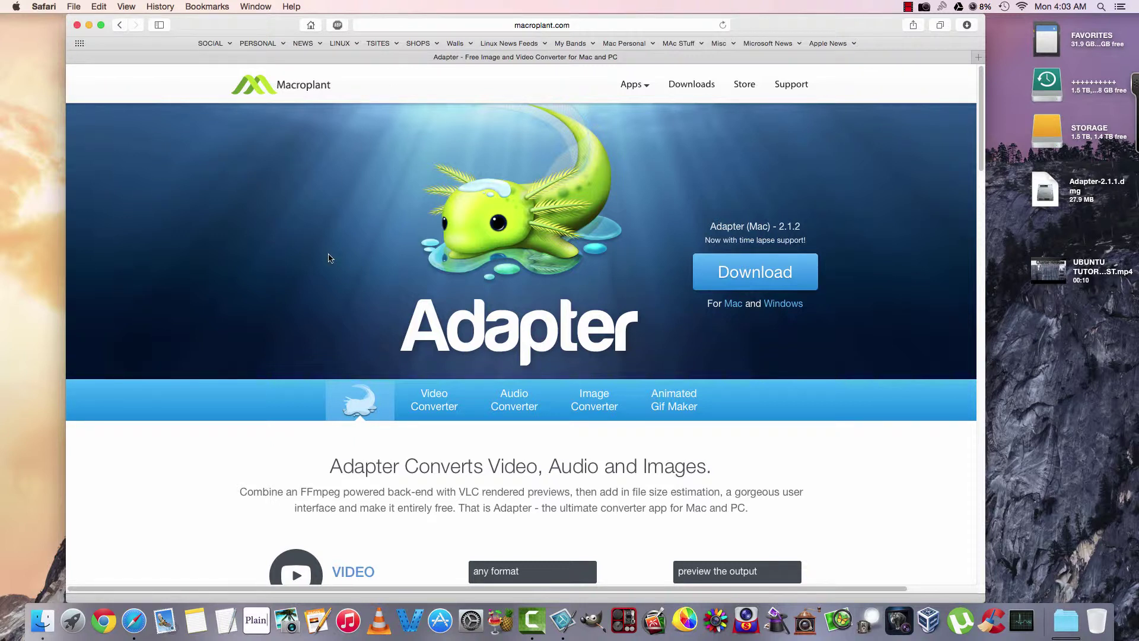
{"action": "scroll", "coordinate": [330, 257], "scroll_direction": "down", "scroll_amount": 7}
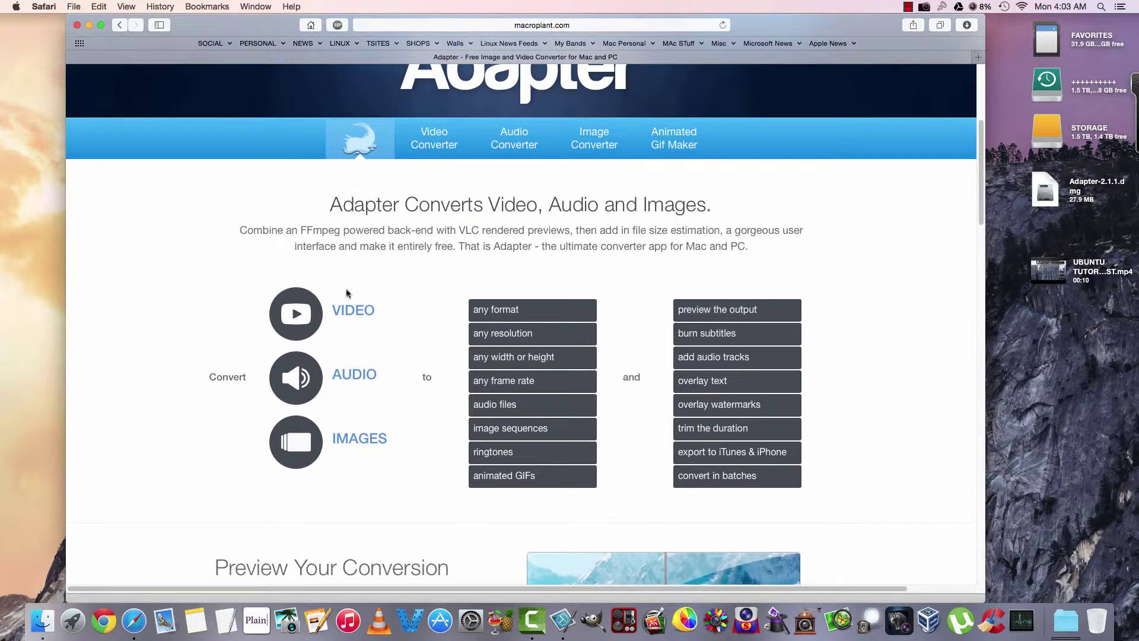
{"action": "mouse_move", "coordinate": [352, 311]}
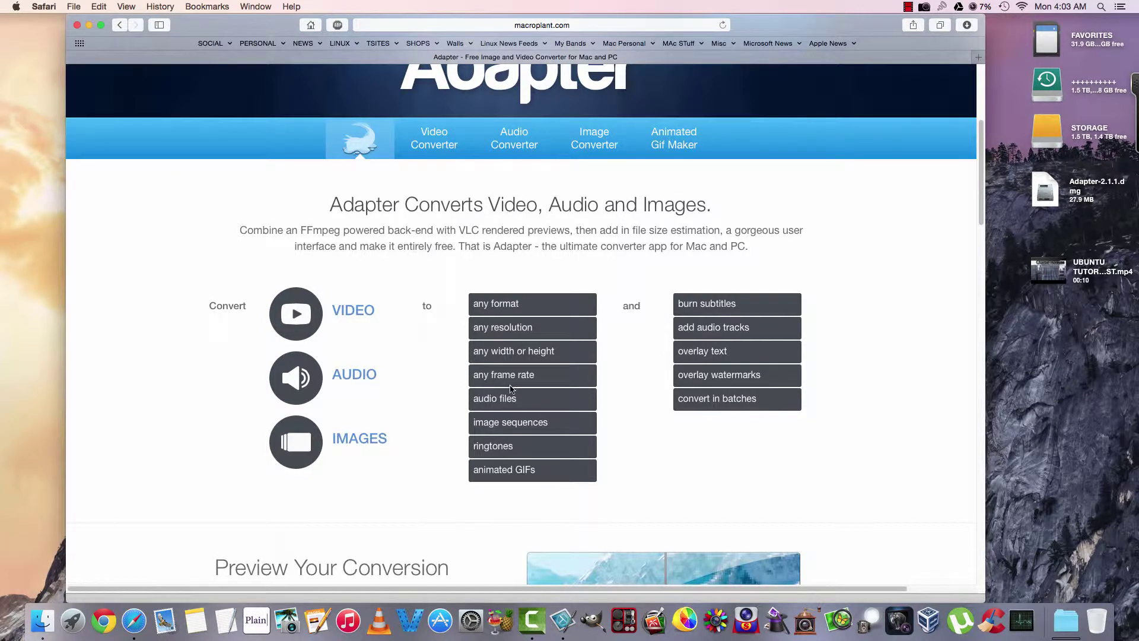
{"action": "mouse_move", "coordinate": [401, 438]}
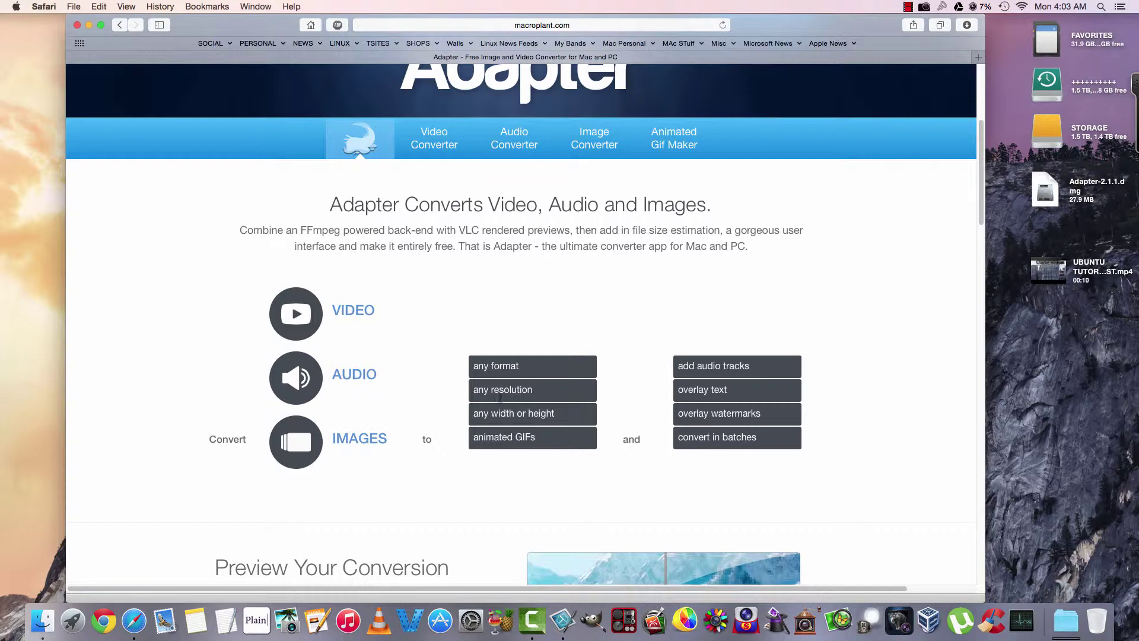
{"action": "scroll", "coordinate": [504, 374], "scroll_direction": "down", "scroll_amount": 5}
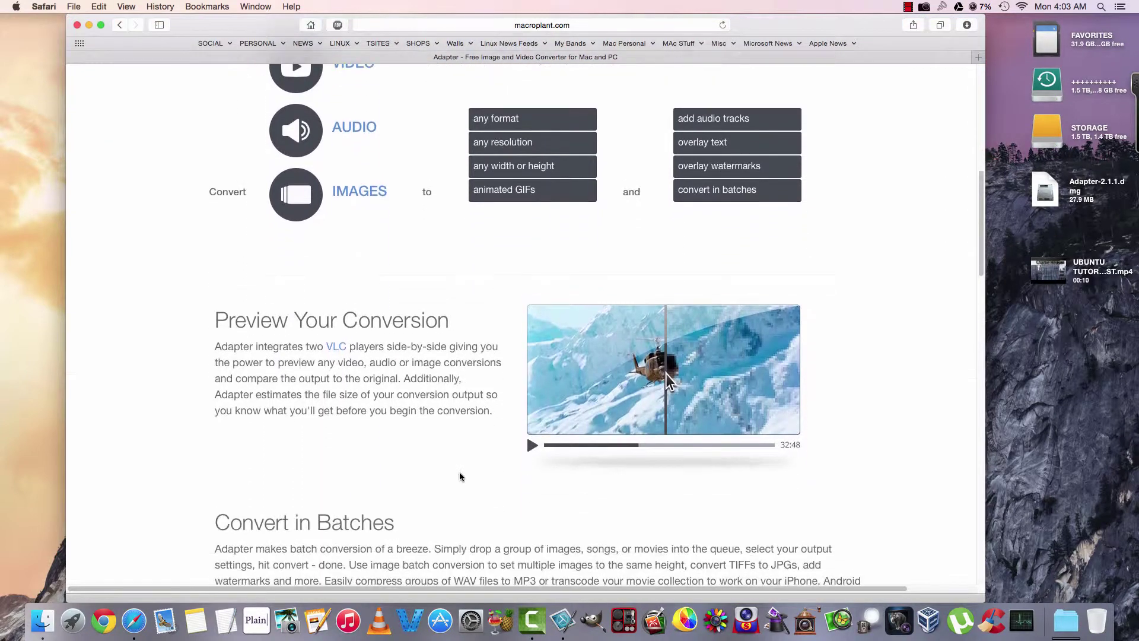
{"action": "scroll", "coordinate": [429, 417], "scroll_direction": "down", "scroll_amount": 8}
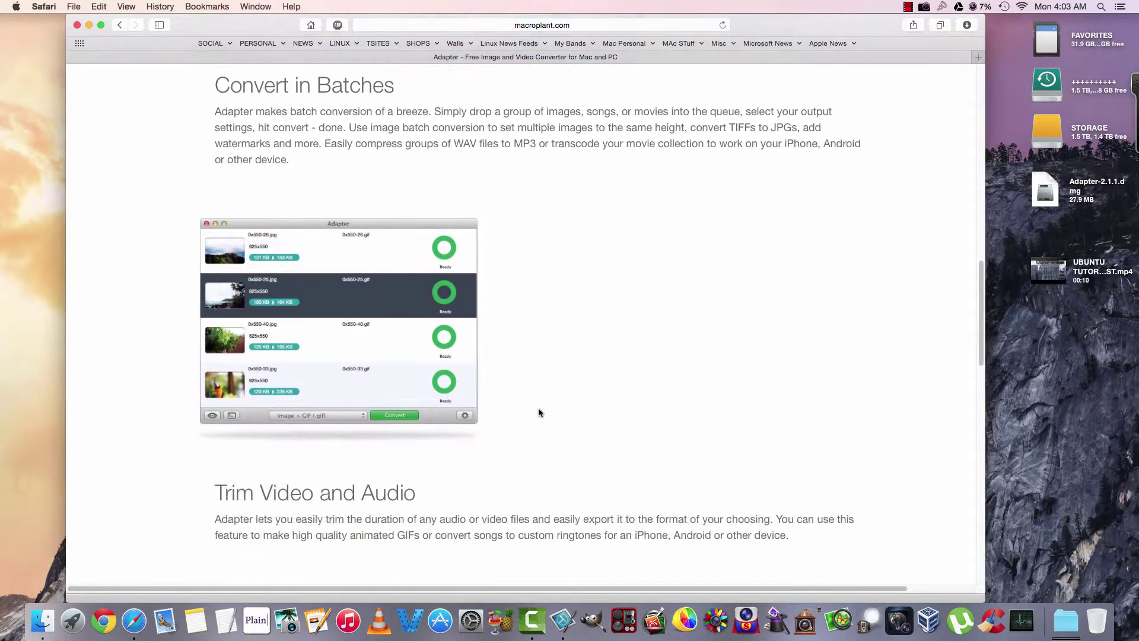
{"action": "scroll", "coordinate": [401, 309], "scroll_direction": "down", "scroll_amount": 7}
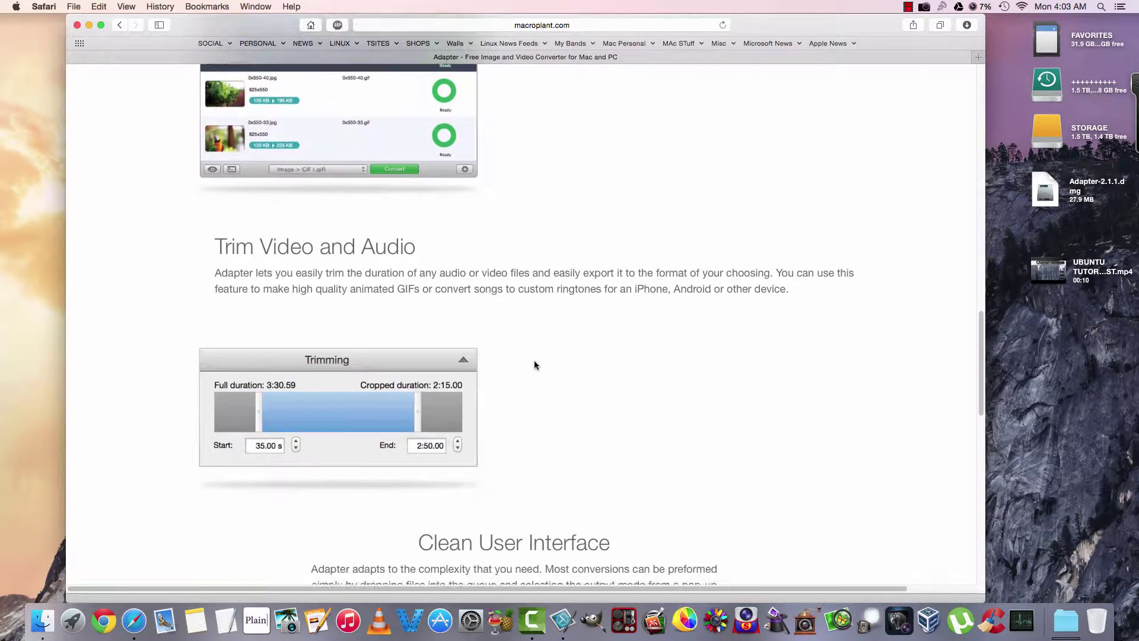
{"action": "scroll", "coordinate": [534, 364], "scroll_direction": "down", "scroll_amount": 5}
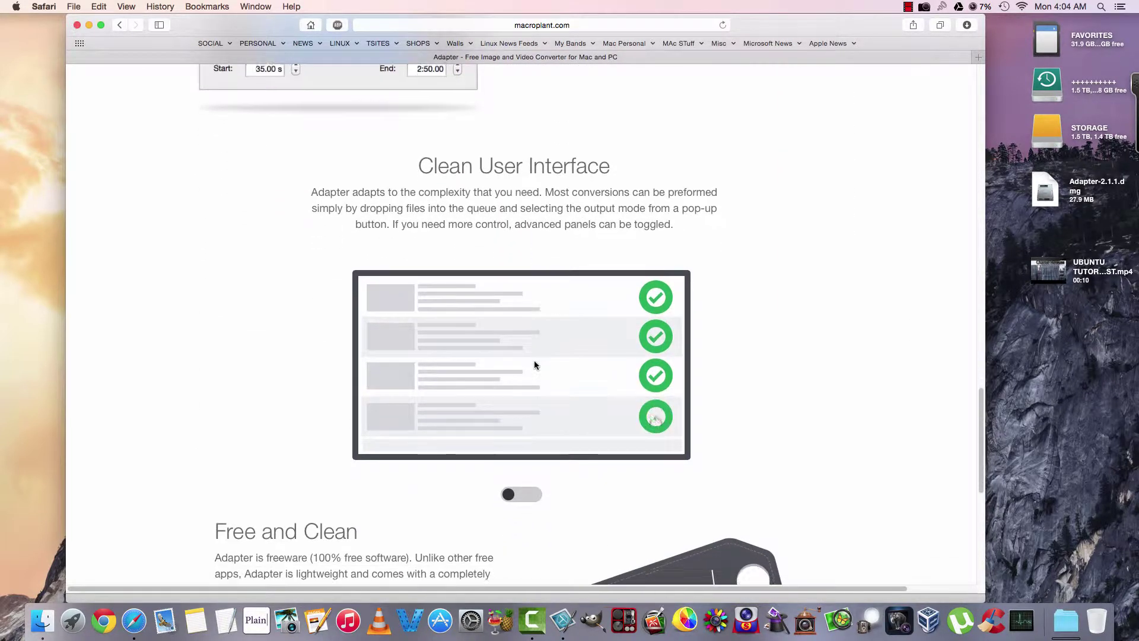
{"action": "scroll", "coordinate": [534, 364], "scroll_direction": "down", "scroll_amount": 4}
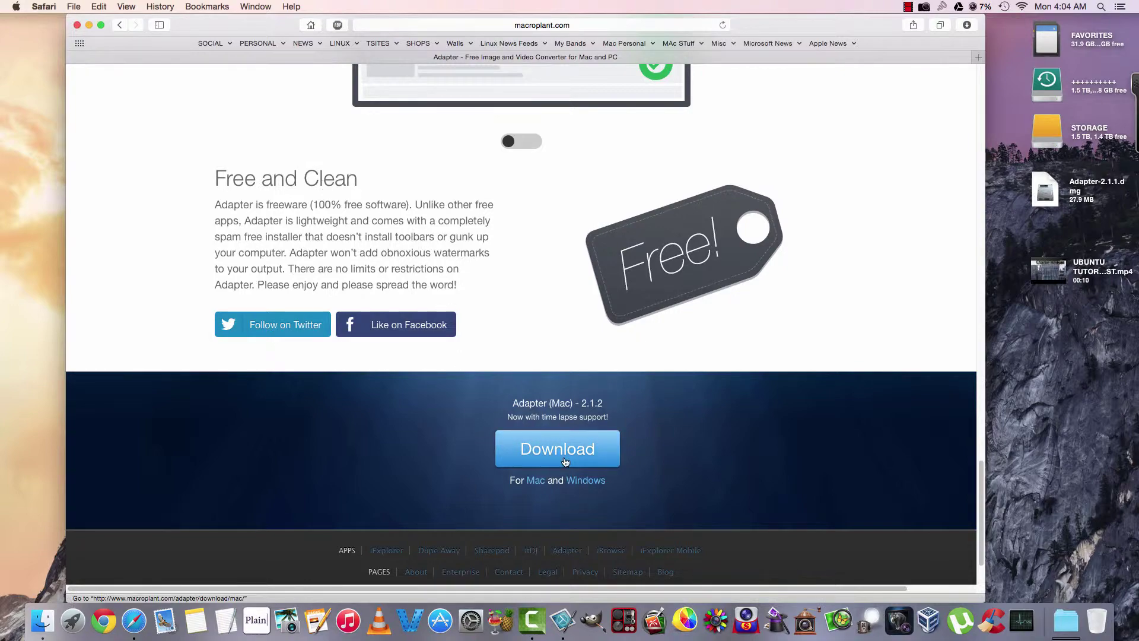
{"action": "scroll", "coordinate": [564, 462], "scroll_direction": "up", "scroll_amount": 20}
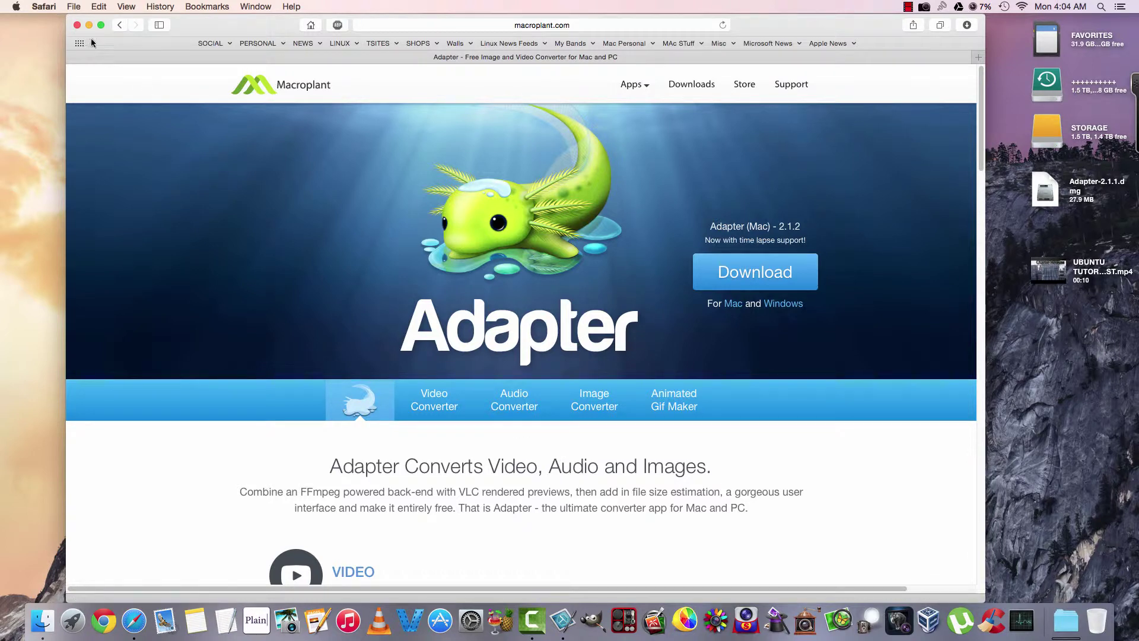
Install Adapter.app from Adapter-2.1.1.dmg into Applications and launch it from Launchpad.
{"action": "left_click", "coordinate": [90, 25]}
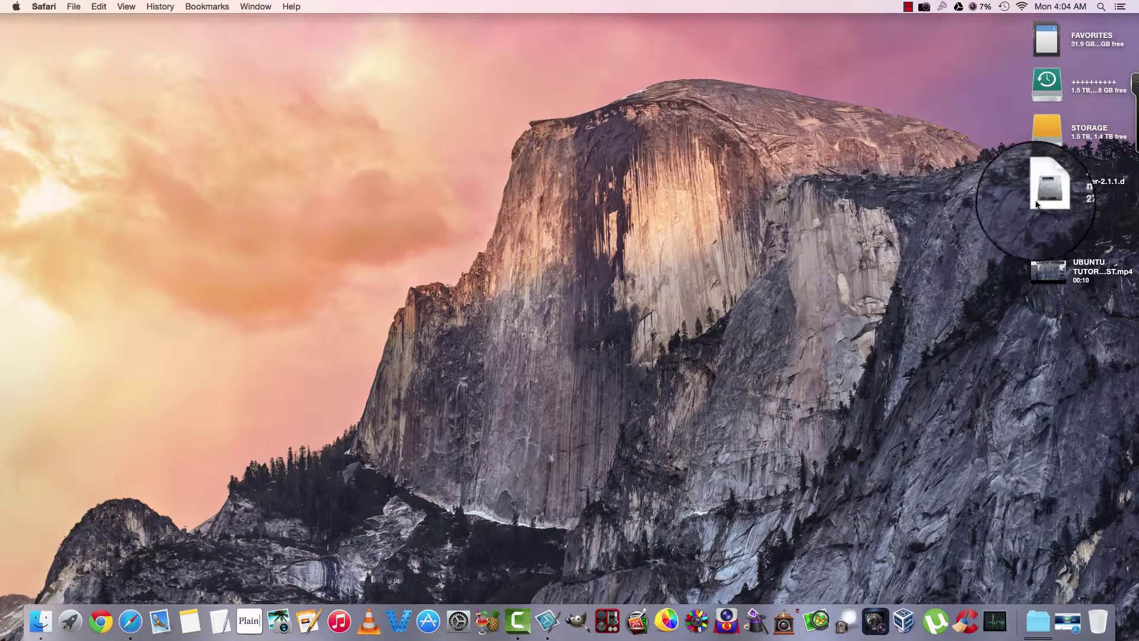
{"action": "left_click", "coordinate": [1043, 199]}
{"action": "double_click", "coordinate": [1043, 199]}
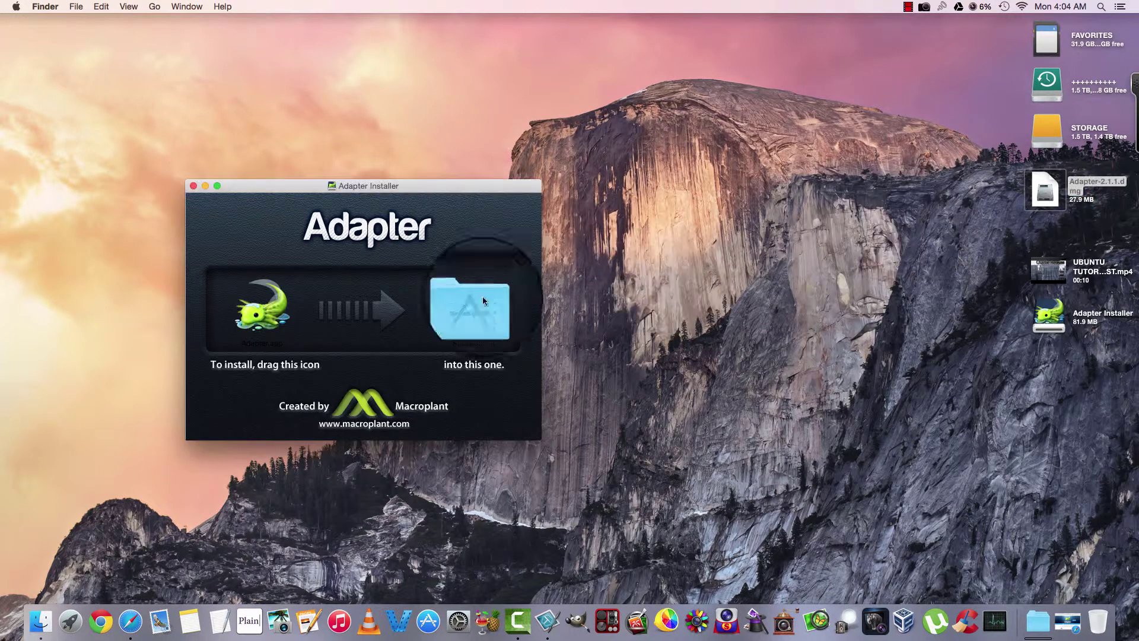
{"action": "left_click", "coordinate": [257, 315]}
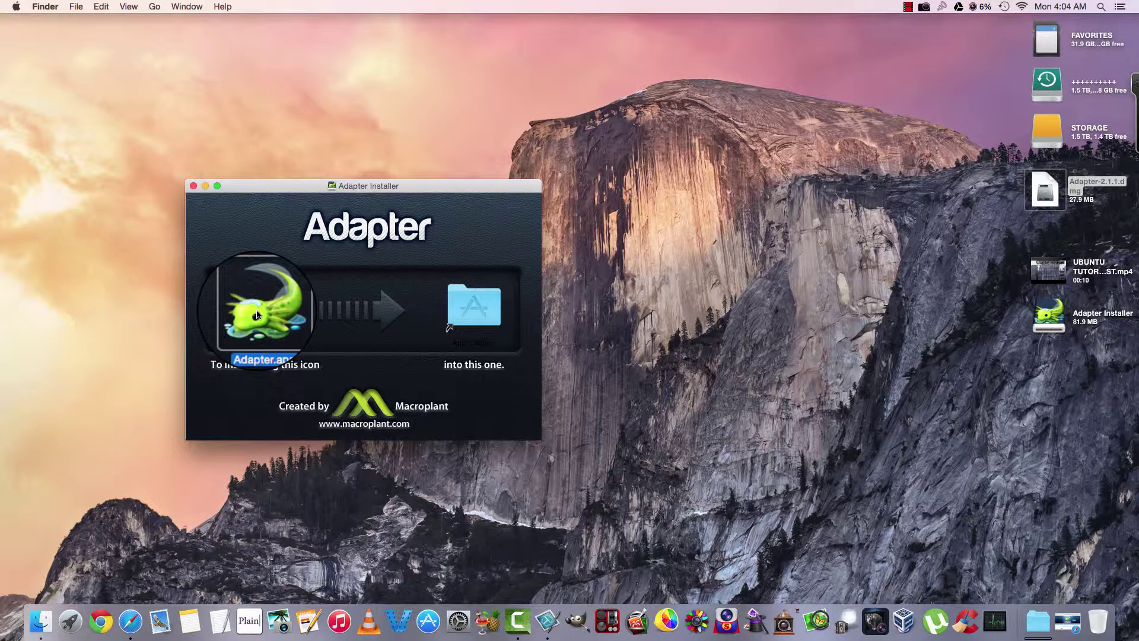
{"action": "mouse_move", "coordinate": [257, 316]}
{"action": "left_mouse_down"}
{"action": "mouse_move", "coordinate": [290, 300]}
{"action": "mouse_move", "coordinate": [492, 299]}
{"action": "mouse_move", "coordinate": [277, 311]}
{"action": "left_mouse_up"}
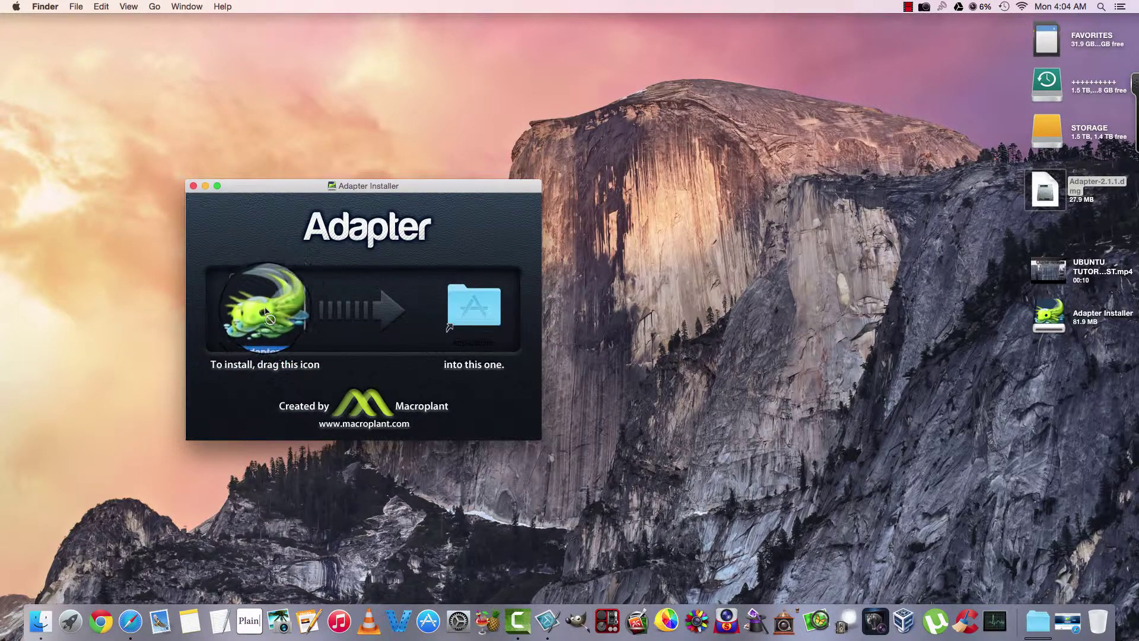
{"action": "left_click", "coordinate": [193, 187]}
{"action": "left_click", "coordinate": [71, 621]}
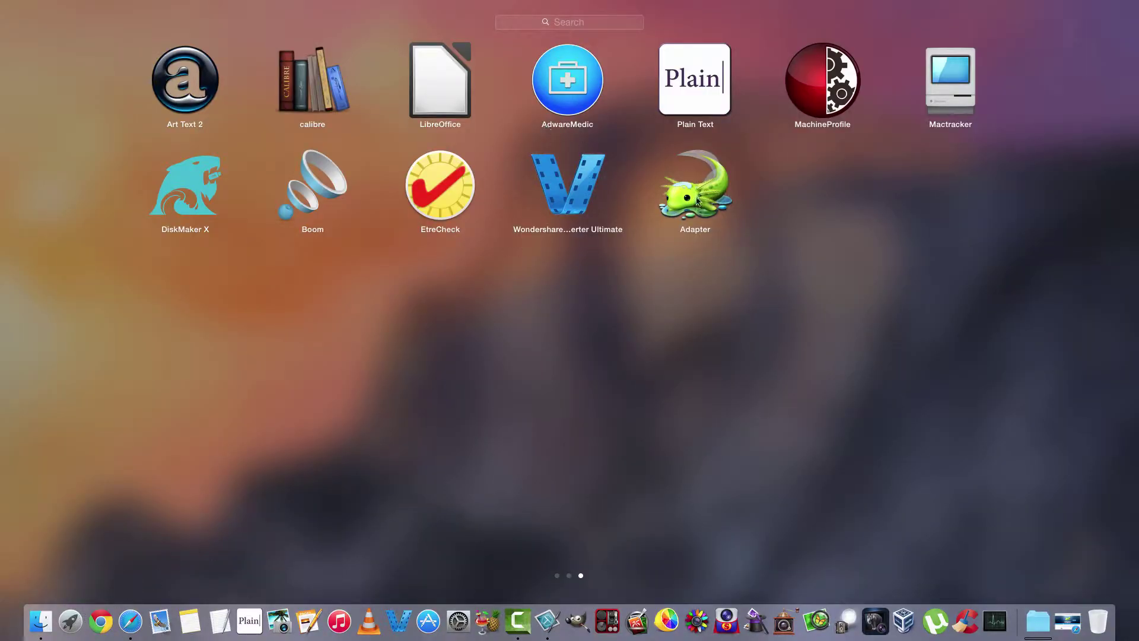
{"action": "left_click", "coordinate": [696, 200]}
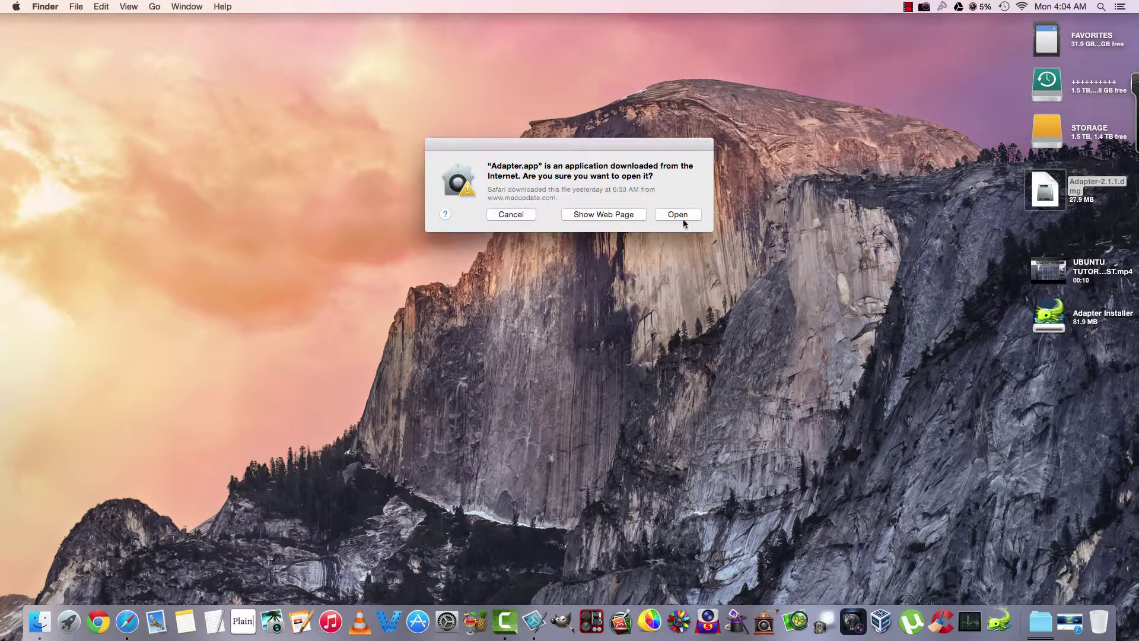
Confirm opening Adapter, install the FFmpeg component, then install the newer Adapter version and relaunch.
{"action": "left_click", "coordinate": [682, 217]}
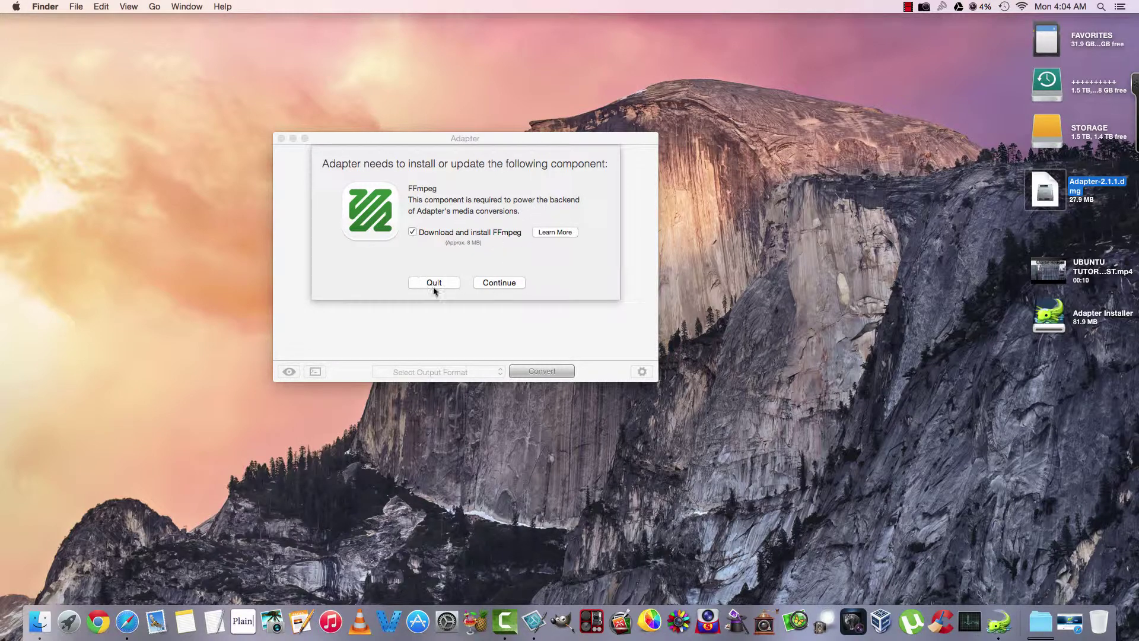
{"action": "left_click", "coordinate": [505, 285]}
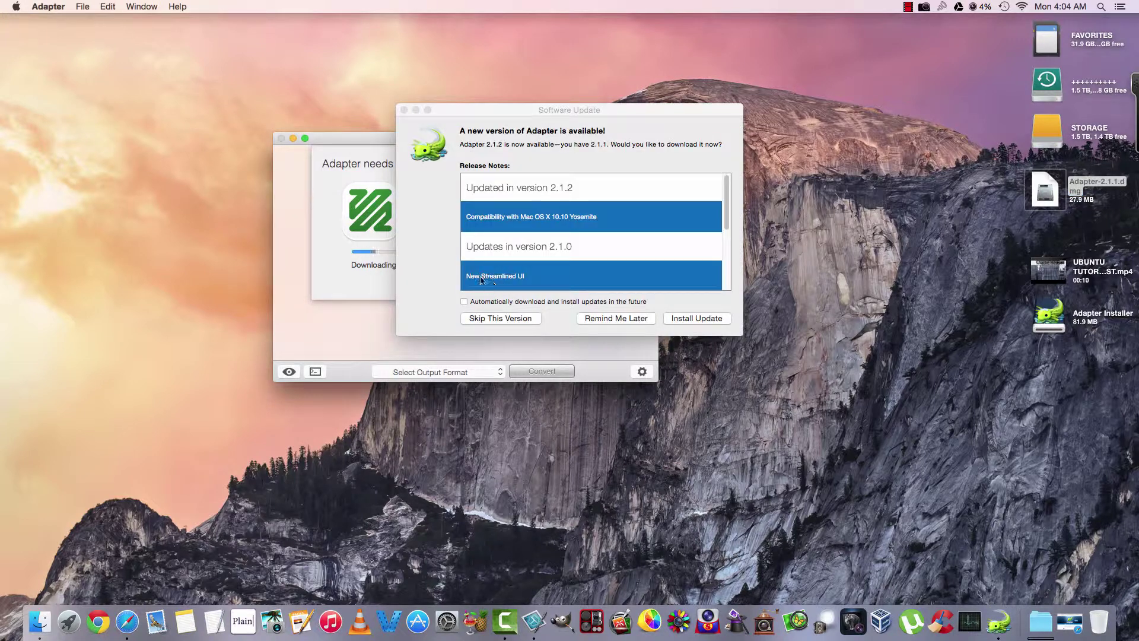
{"action": "left_click", "coordinate": [696, 319]}
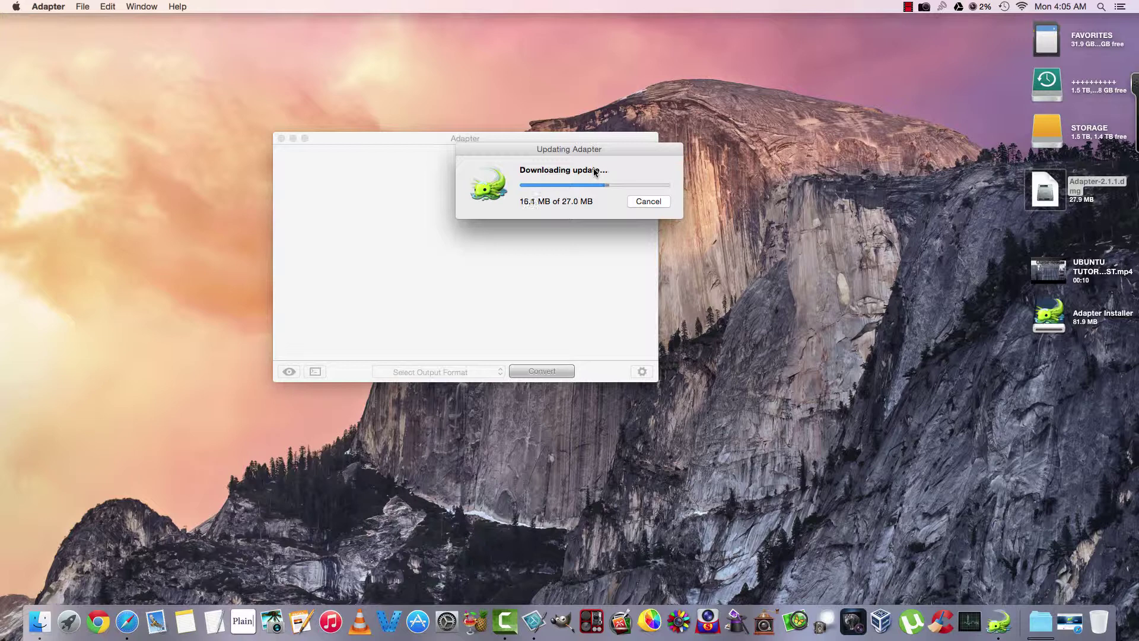
{"action": "mouse_move", "coordinate": [1028, 278]}
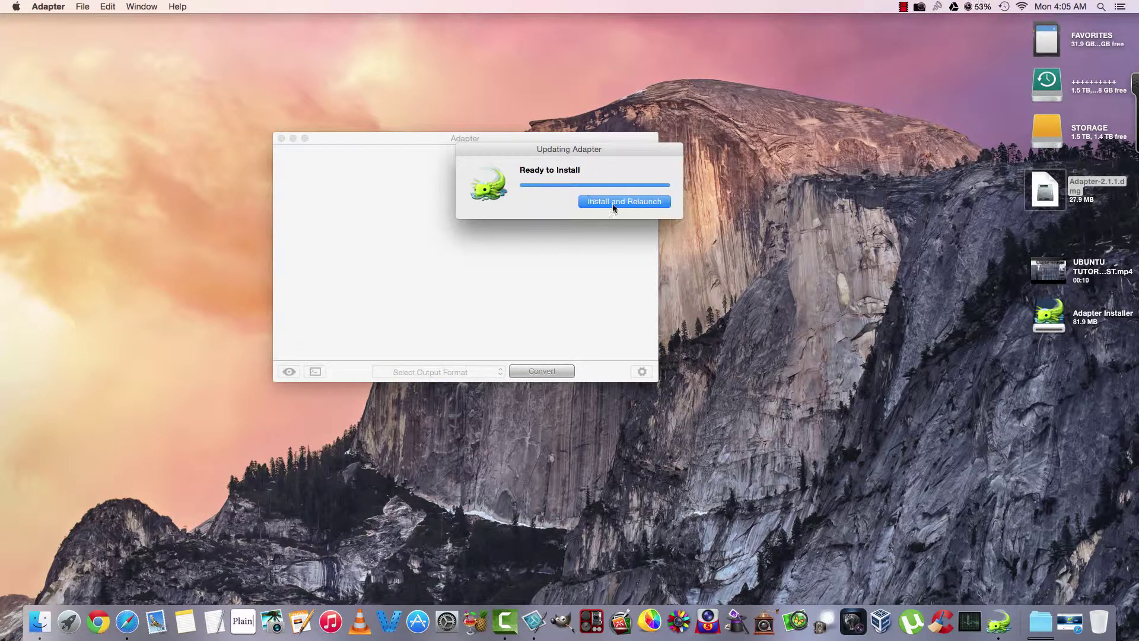
{"action": "left_click", "coordinate": [612, 202]}
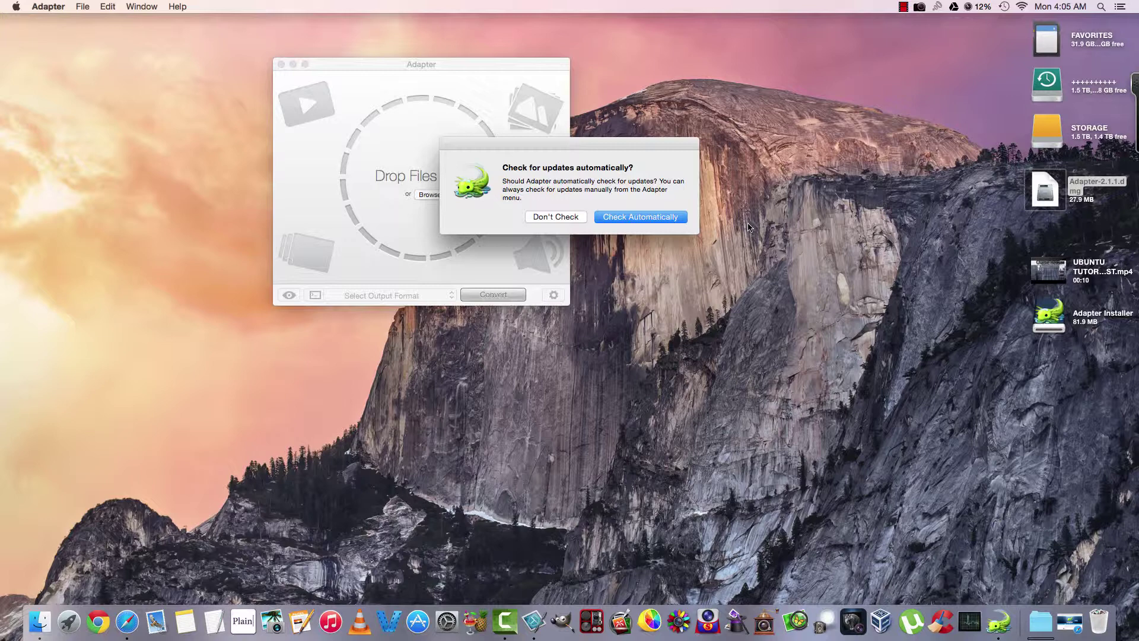
Turn on automatic update checks, then eject Adapter Installer and trash Adapter-2.1.1.dmg.
{"action": "left_click", "coordinate": [643, 220]}
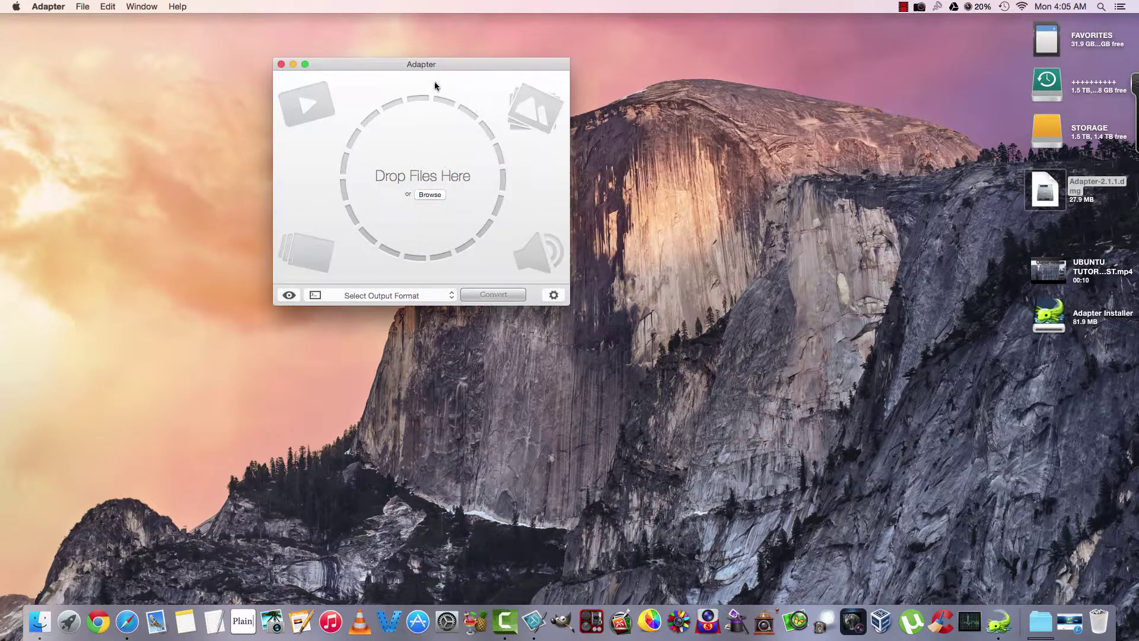
{"action": "left_click_drag", "start_coordinate": [431, 68], "coordinate": [585, 150]}
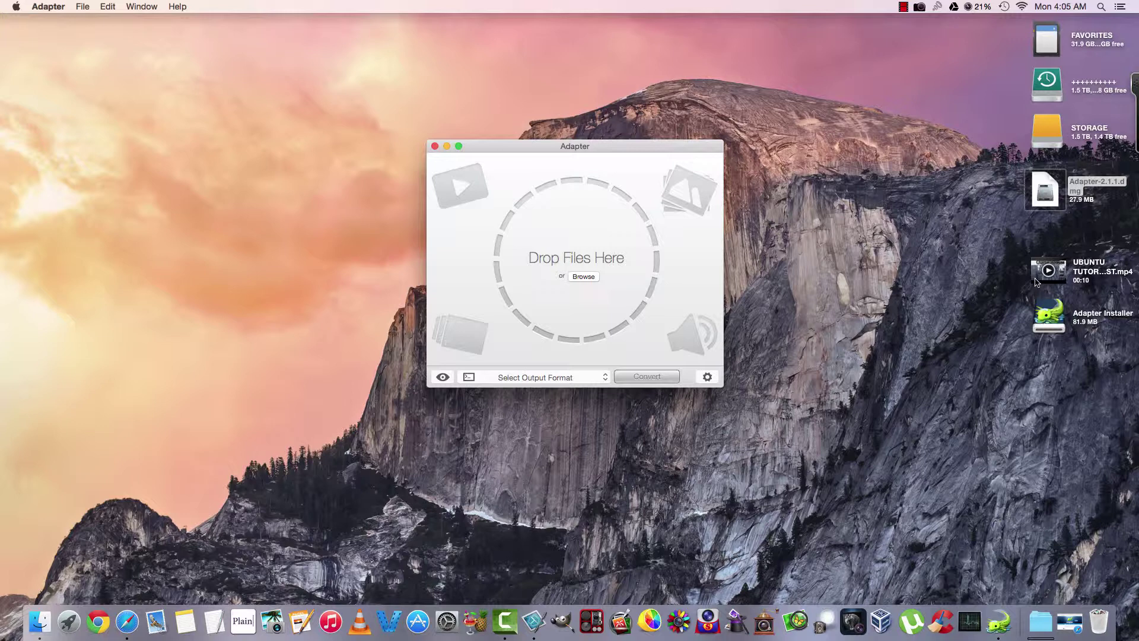
{"action": "right_click", "coordinate": [1052, 321]}
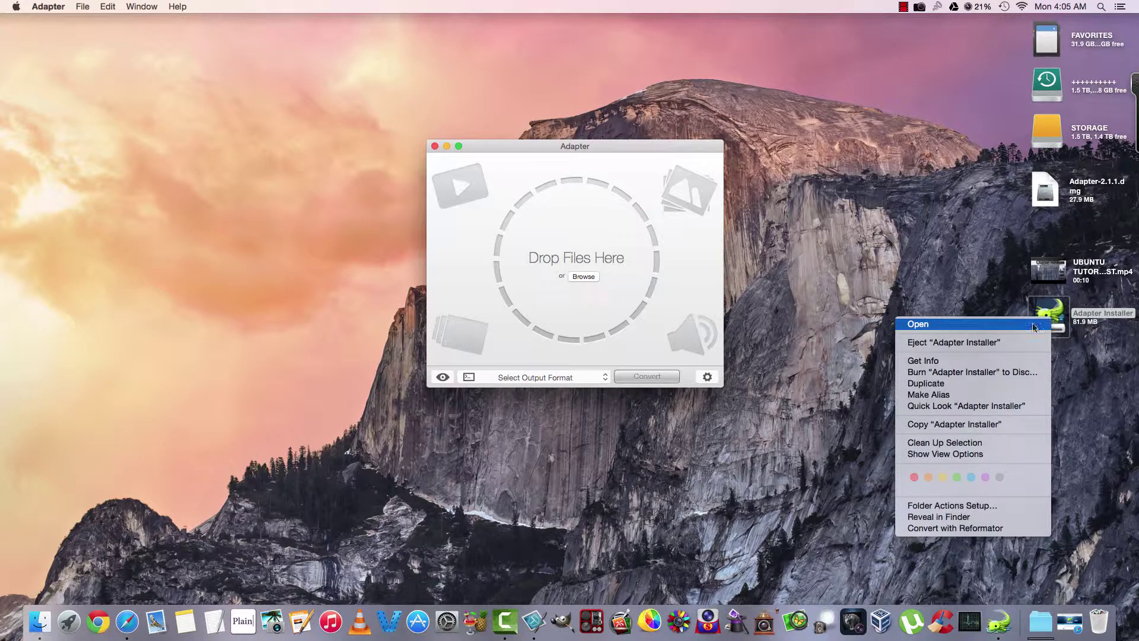
{"action": "left_click", "coordinate": [997, 346]}
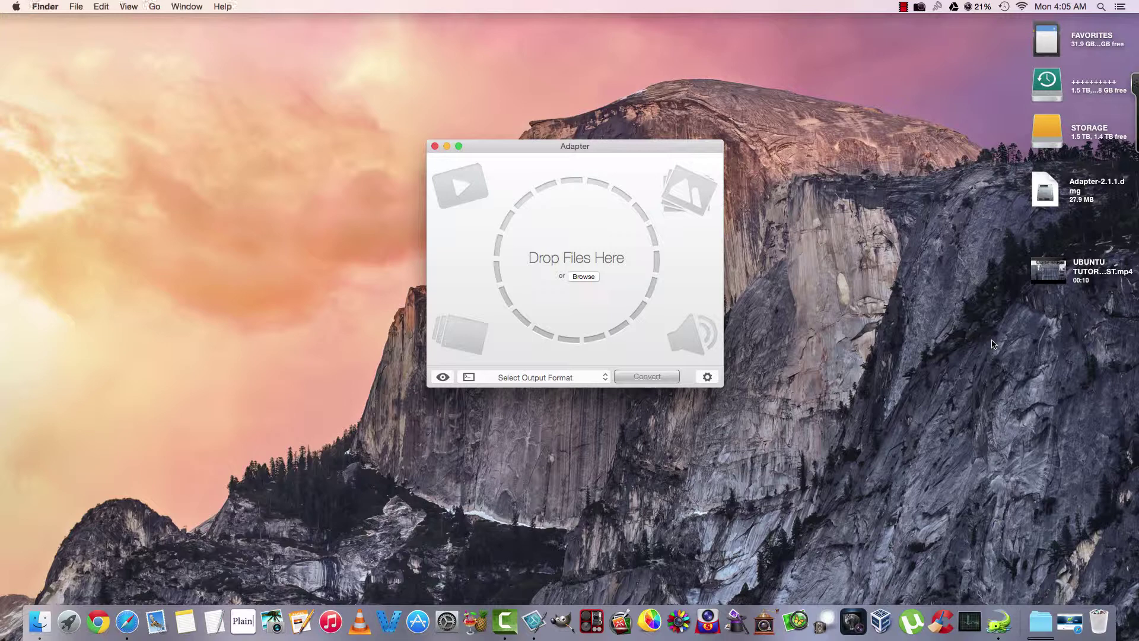
{"action": "right_click", "coordinate": [1045, 207]}
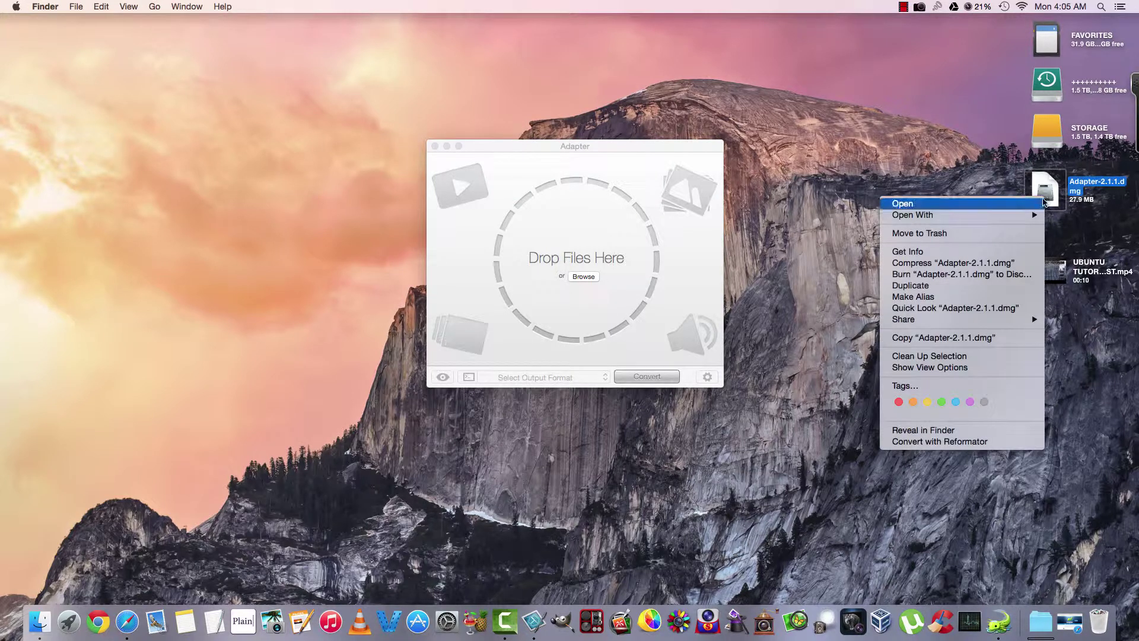
{"action": "left_click", "coordinate": [964, 233]}
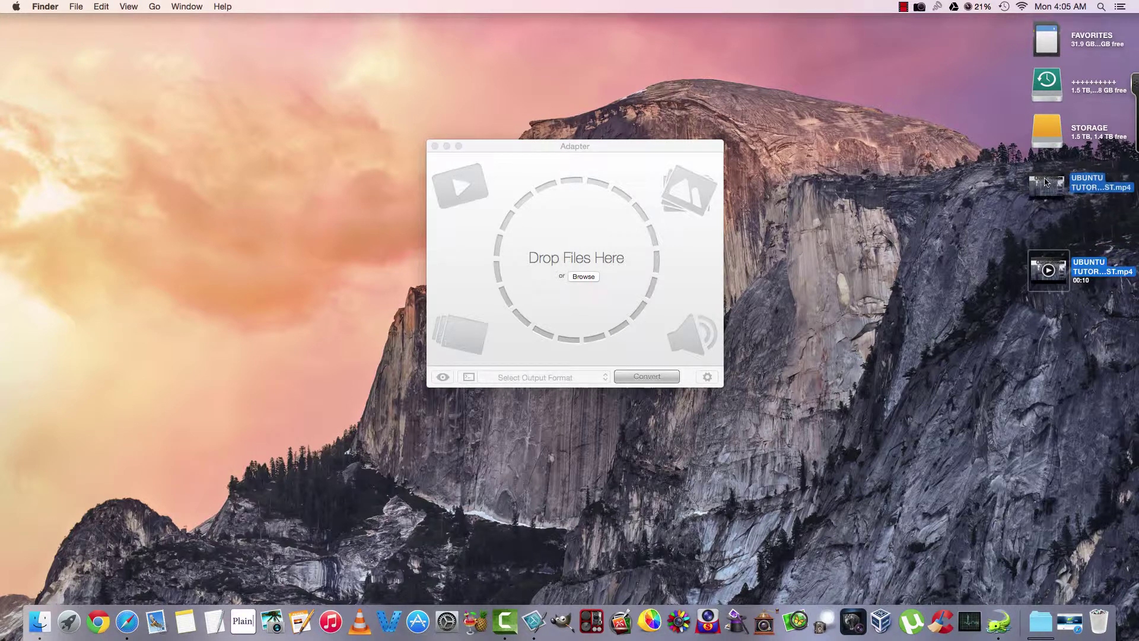
Add the Ubuntu tutorial mp4 to Adapter and browse the Video output format list.
{"action": "left_click_drag", "start_coordinate": [1048, 187], "coordinate": [556, 269]}
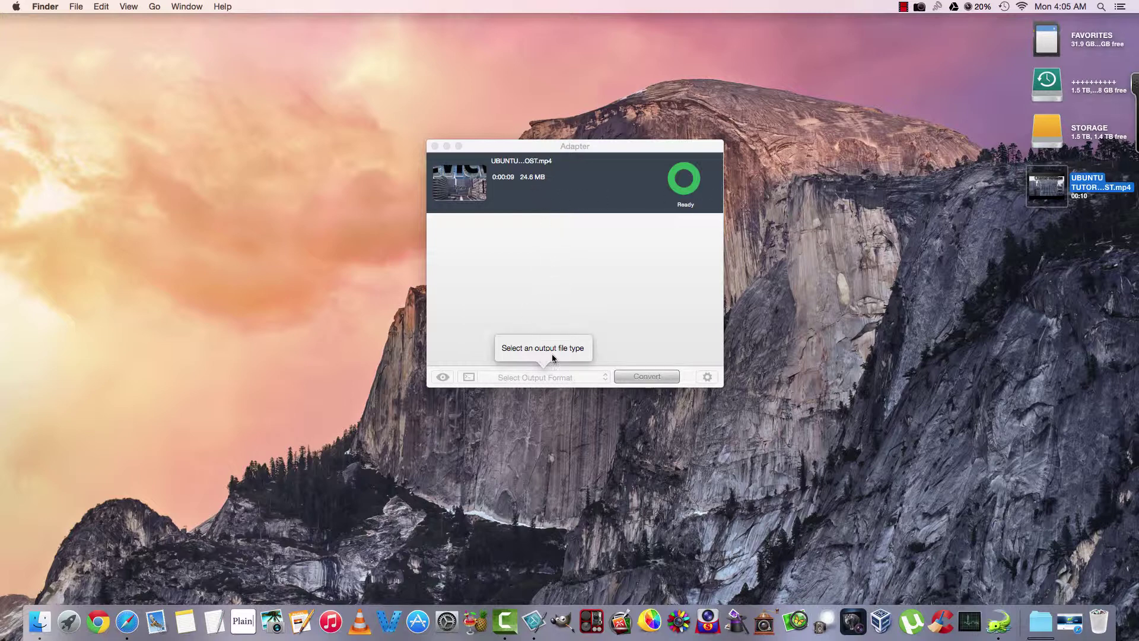
{"action": "left_click", "coordinate": [600, 380]}
{"action": "left_click", "coordinate": [600, 380]}
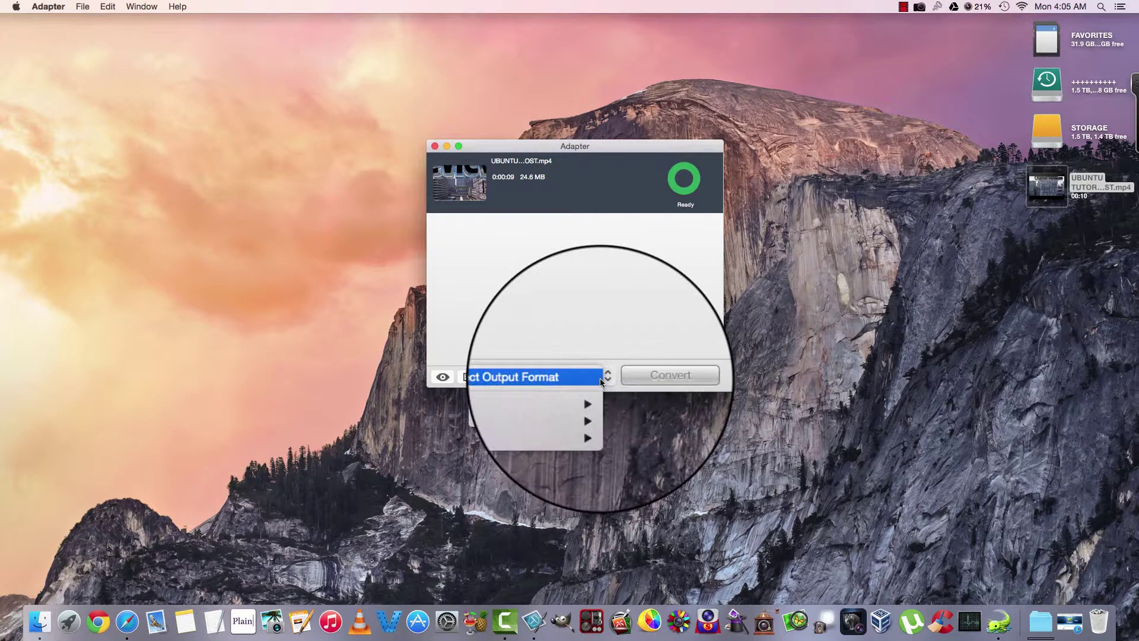
{"action": "mouse_move", "coordinate": [549, 396]}
{"action": "mouse_move", "coordinate": [618, 399]}
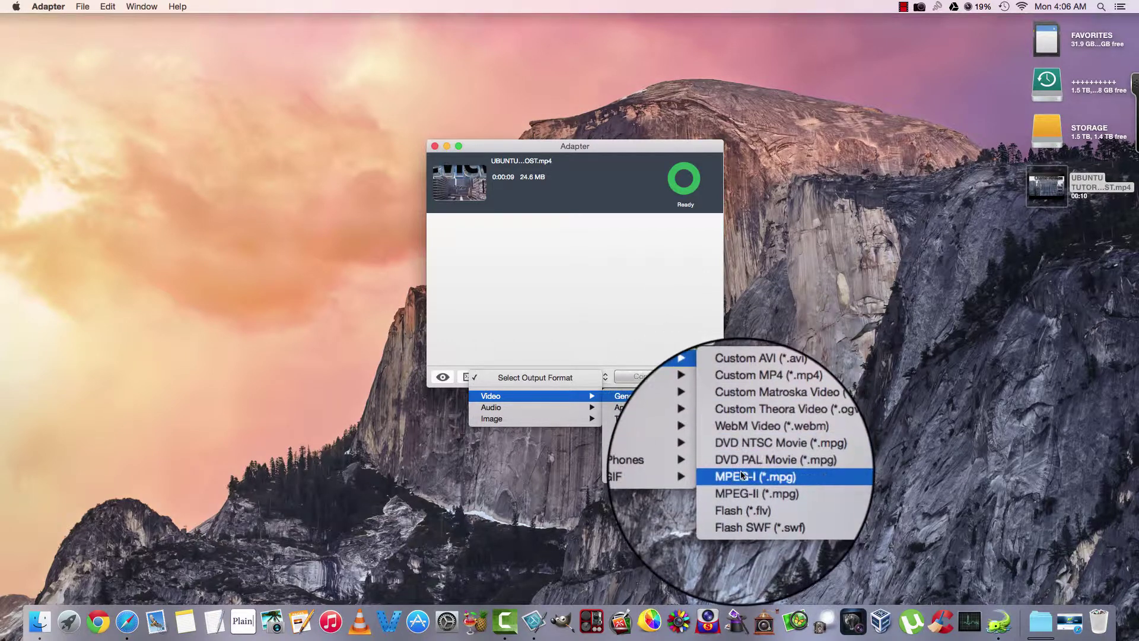
{"action": "mouse_move", "coordinate": [682, 421]}
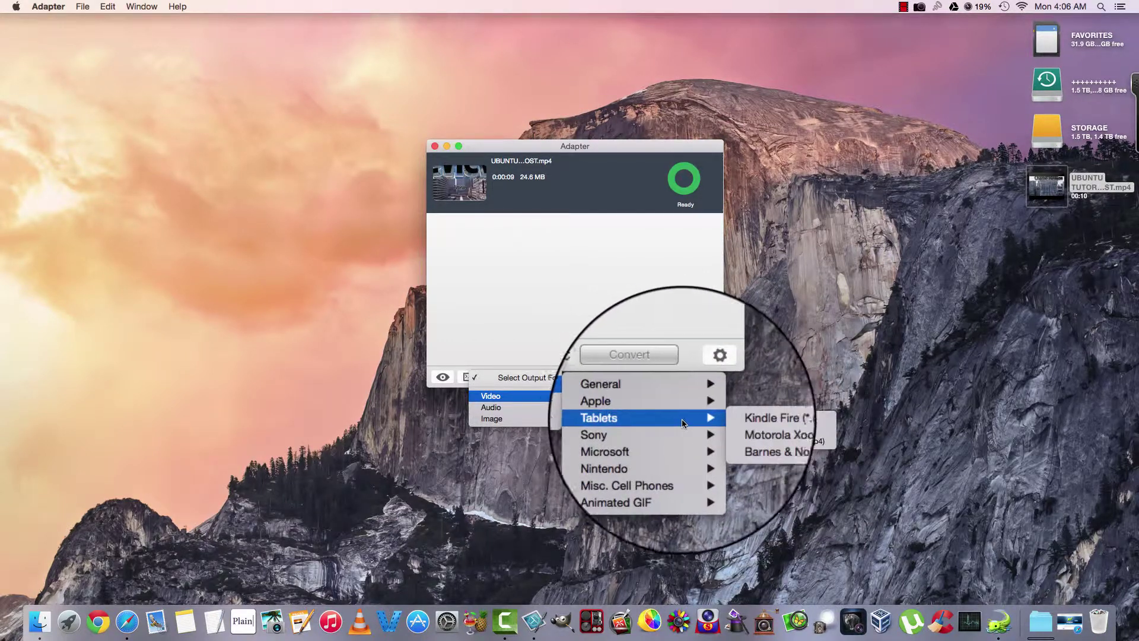
{"action": "mouse_move", "coordinate": [664, 445]}
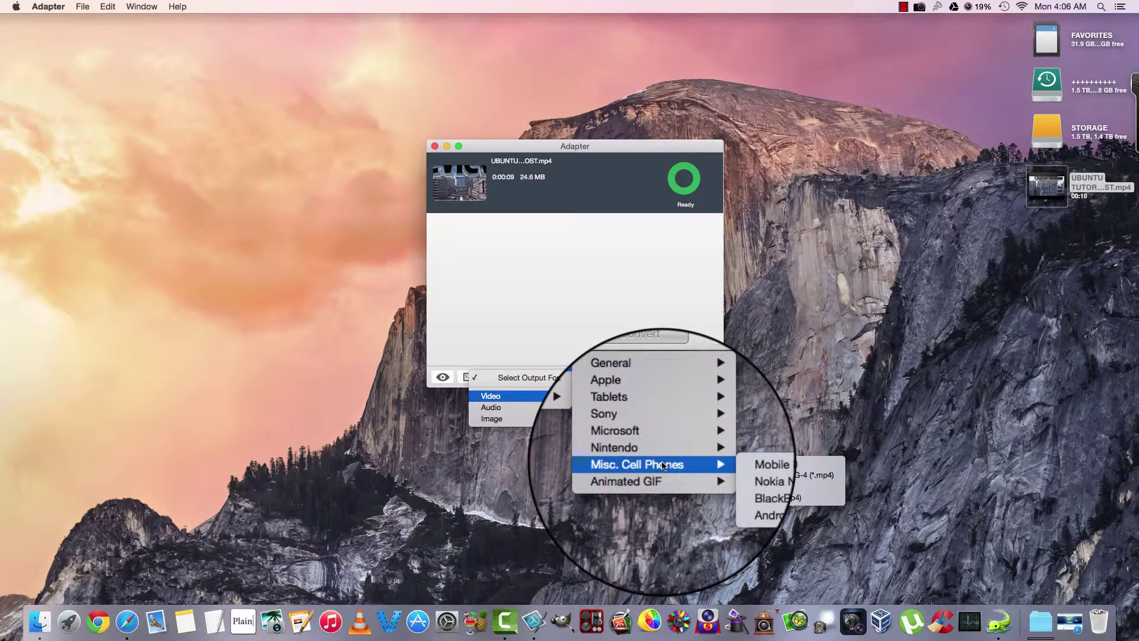
{"action": "mouse_move", "coordinate": [657, 403]}
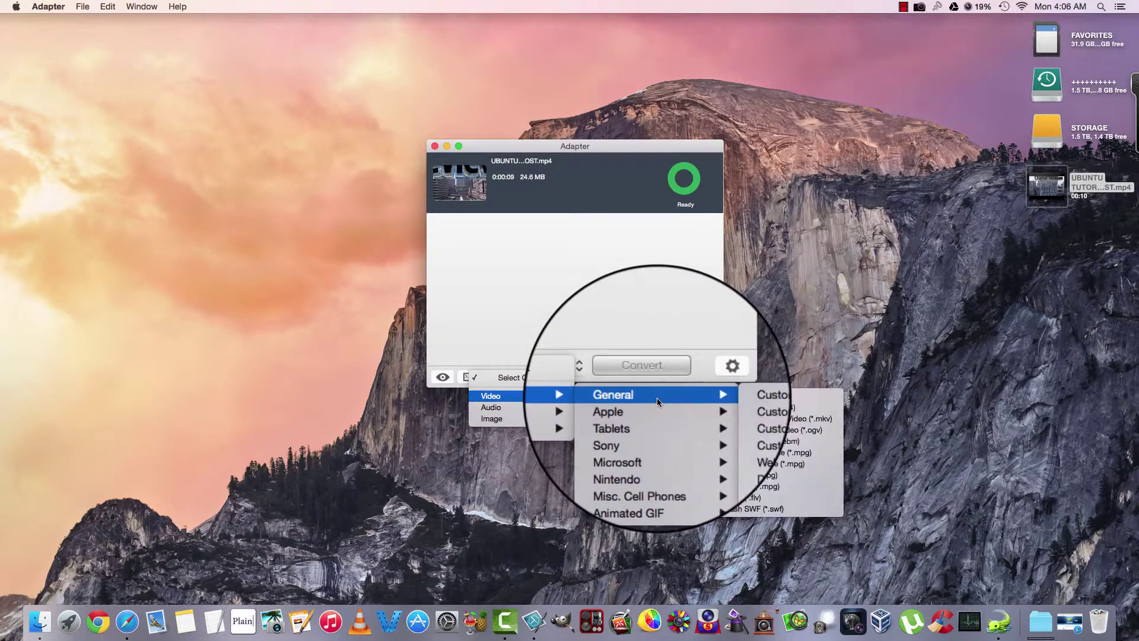
Convert the video to Custom Matroska Video (*.mkv) with preview on, postponing the rating prompt.
{"action": "left_click", "coordinate": [761, 420]}
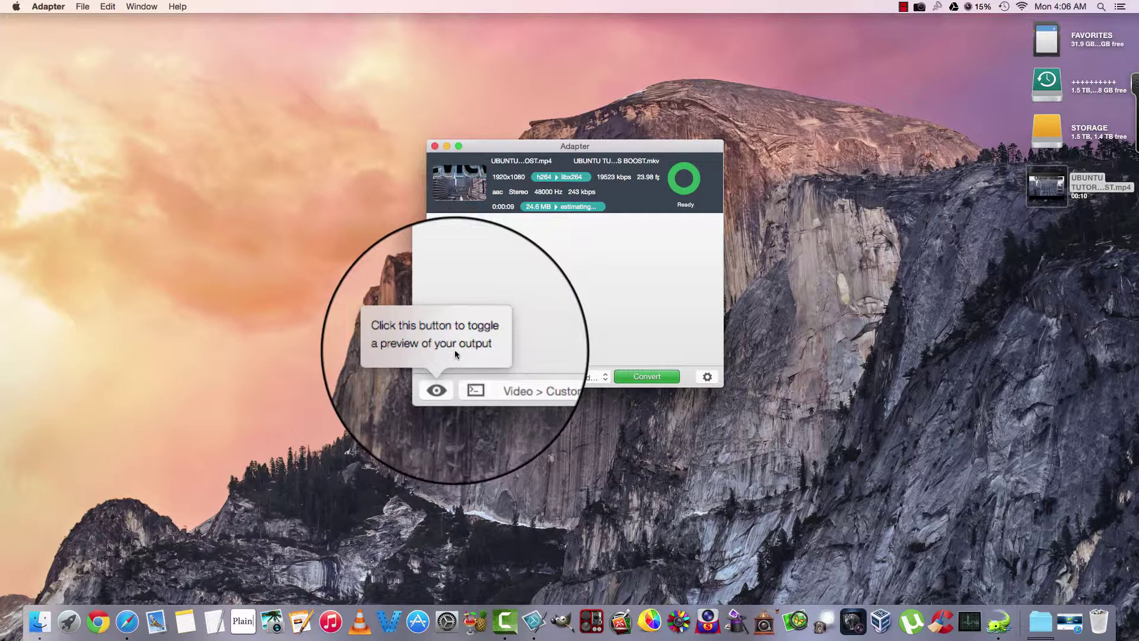
{"action": "left_click", "coordinate": [443, 379]}
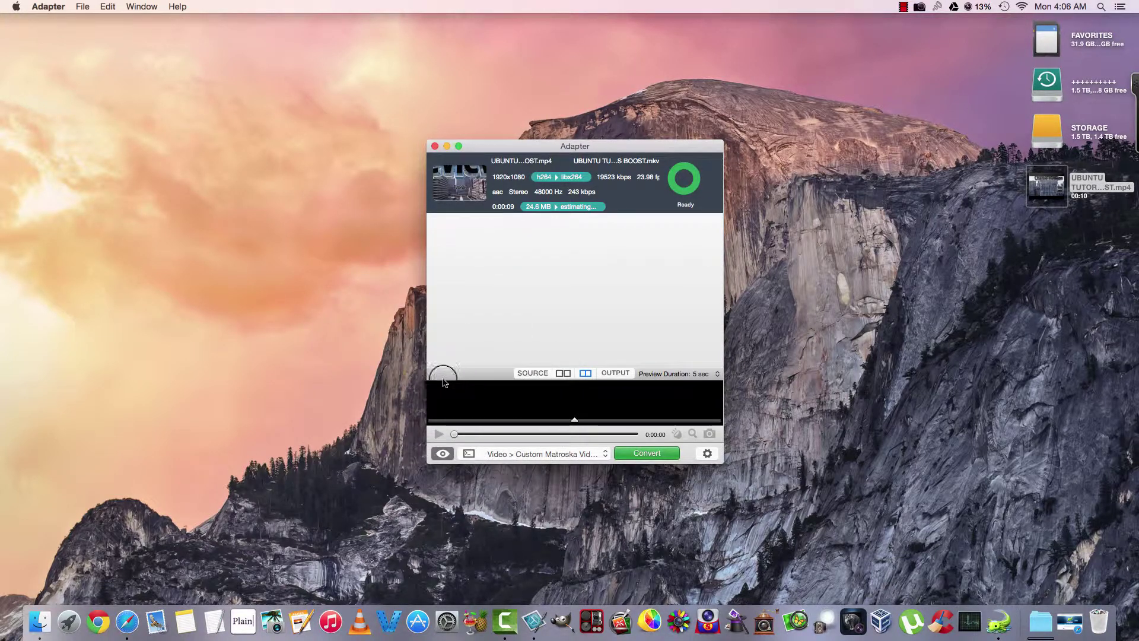
{"action": "left_click", "coordinate": [644, 455]}
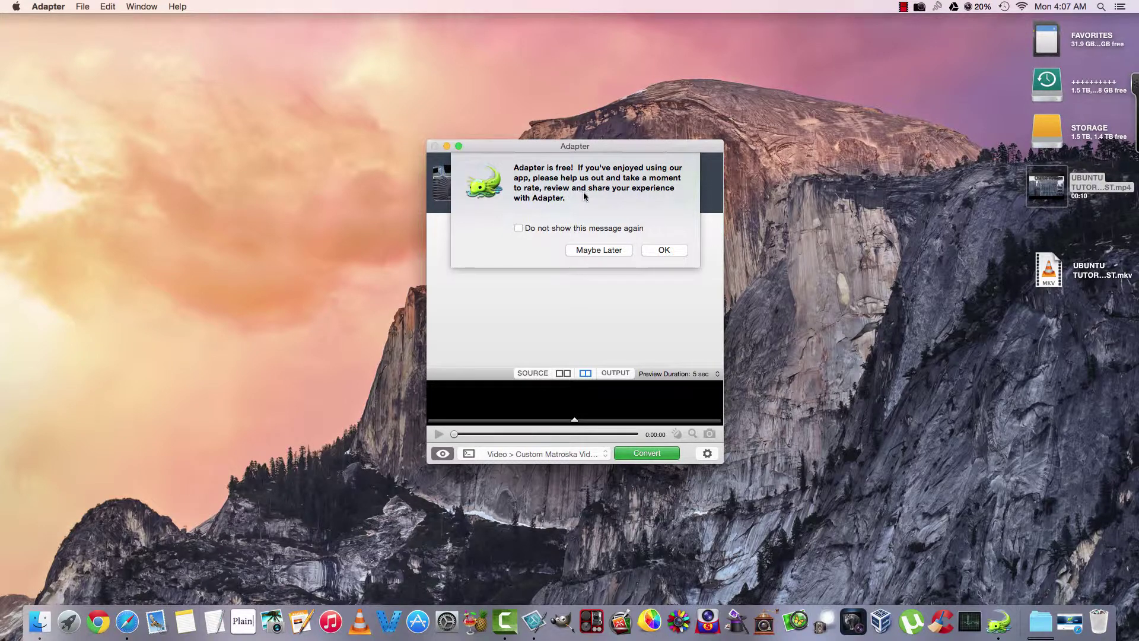
{"action": "left_click", "coordinate": [598, 250]}
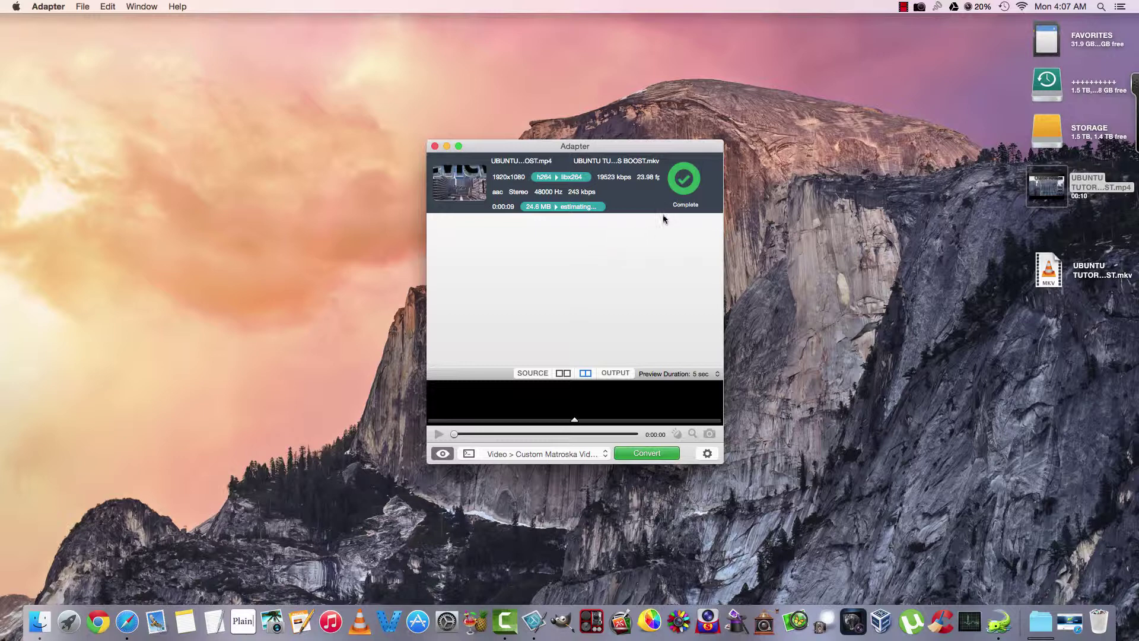
Close Adapter, check the converted MKV's Get Info (23.3 MB VLC document), then close it.
{"action": "left_click", "coordinate": [435, 146]}
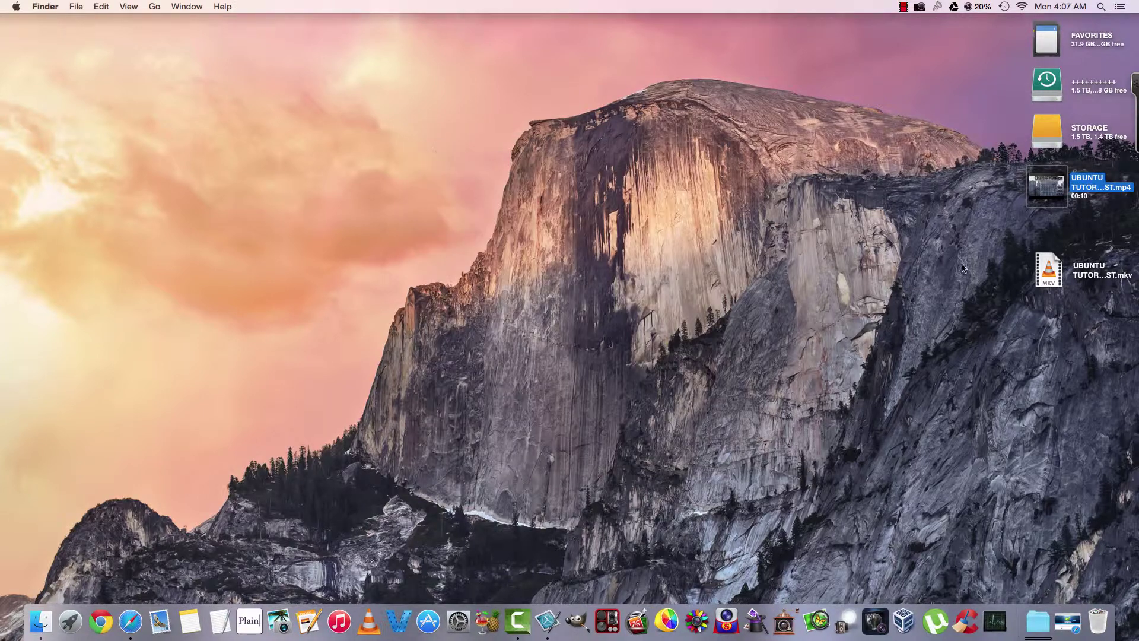
{"action": "right_click", "coordinate": [1044, 279]}
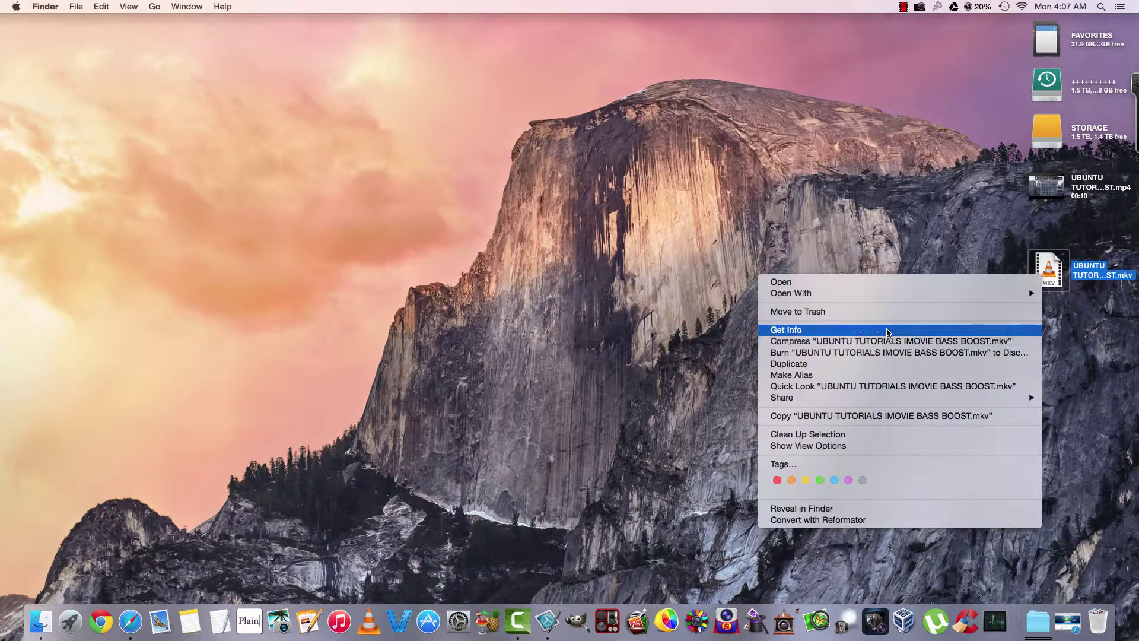
{"action": "left_click", "coordinate": [888, 331]}
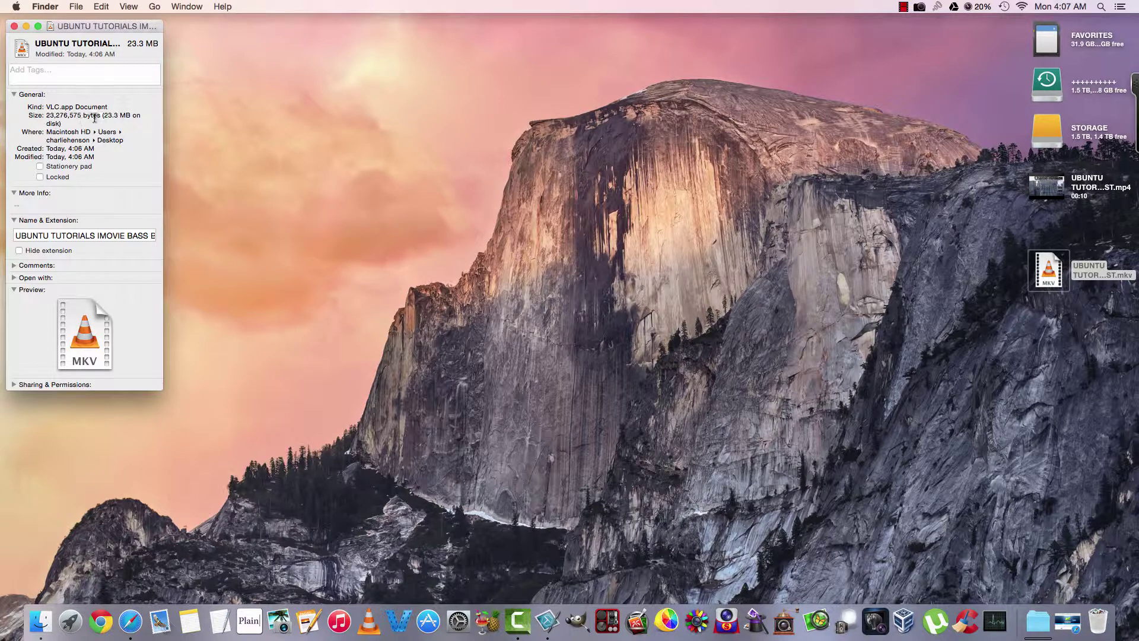
{"action": "left_click_drag", "start_coordinate": [69, 29], "coordinate": [160, 44]}
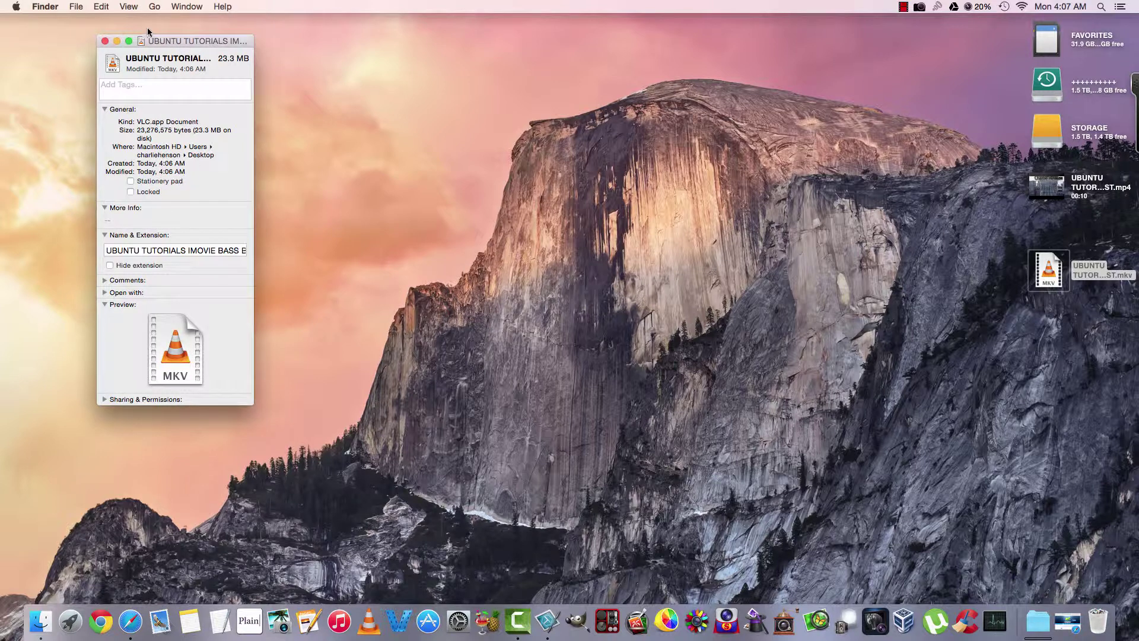
{"action": "left_click", "coordinate": [105, 41]}
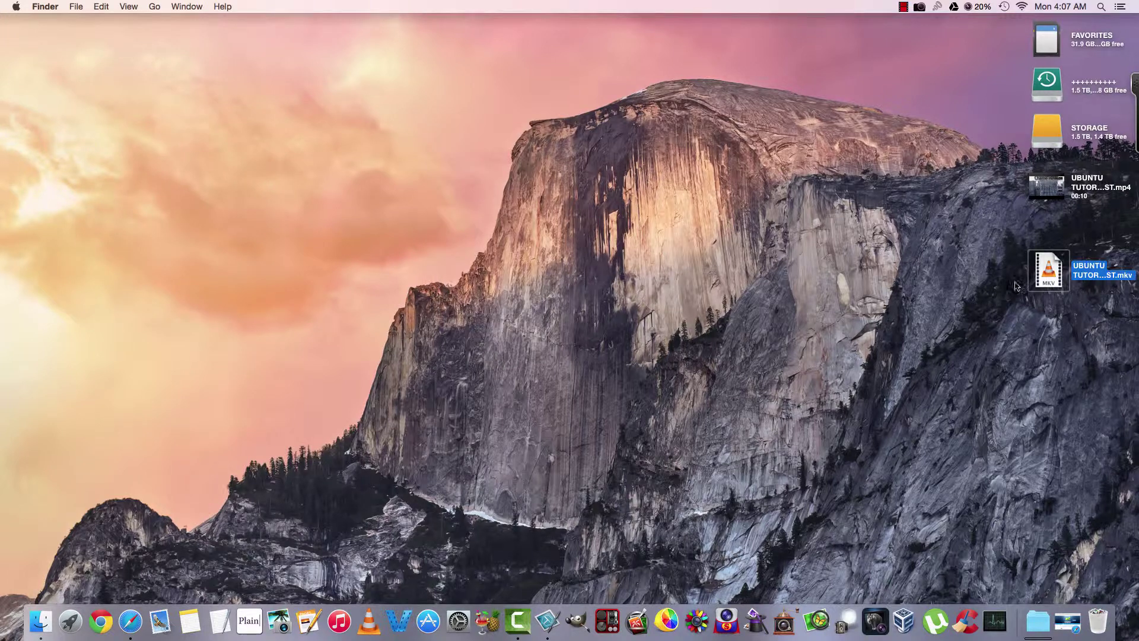
Play the converted MKV in VLC through Open With, then close VLC.
{"action": "right_click", "coordinate": [1037, 276]}
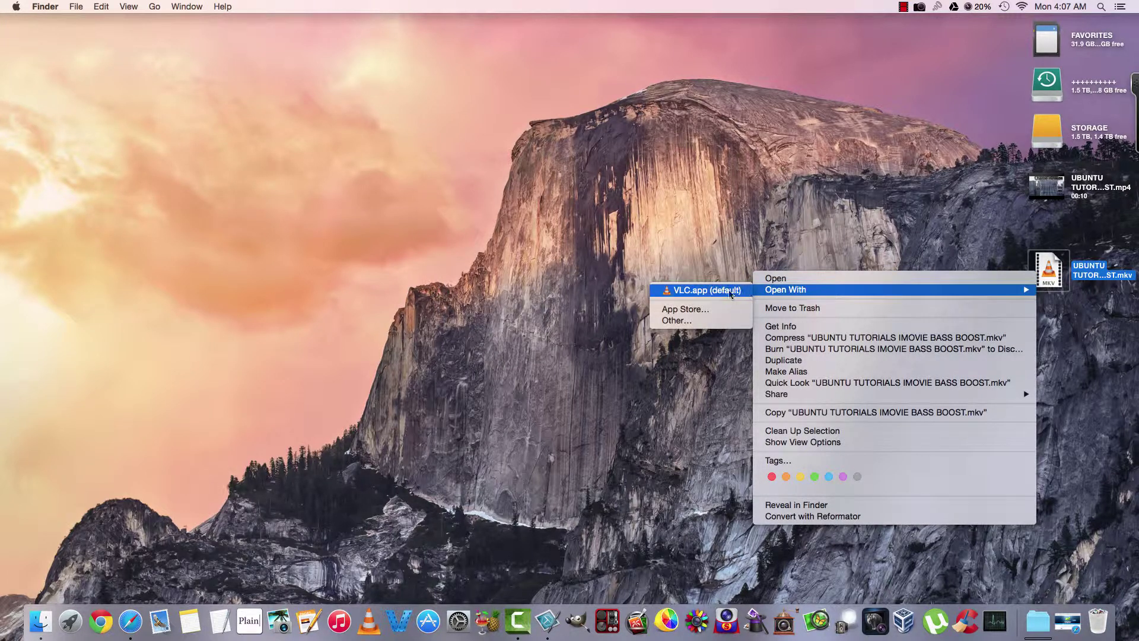
{"action": "left_click", "coordinate": [730, 291]}
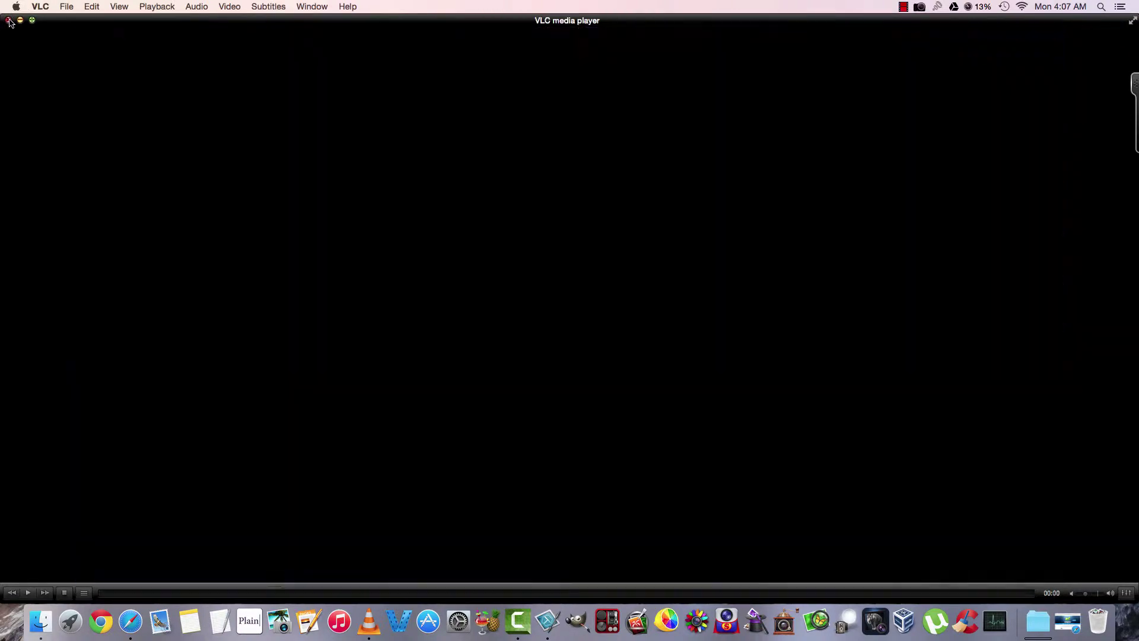
{"action": "left_click", "coordinate": [9, 20]}
Reposition the MKV icon on the desktop and relaunch Adapter from Launchpad.
{"action": "left_click", "coordinate": [1005, 320]}
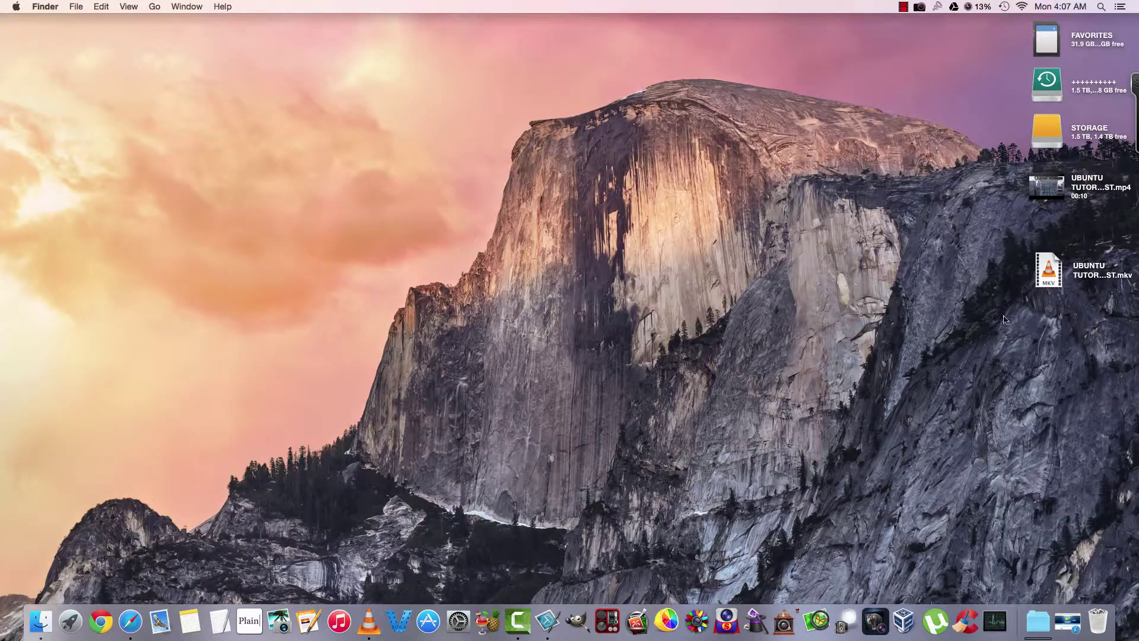
{"action": "left_click_drag", "start_coordinate": [1048, 270], "coordinate": [1049, 247]}
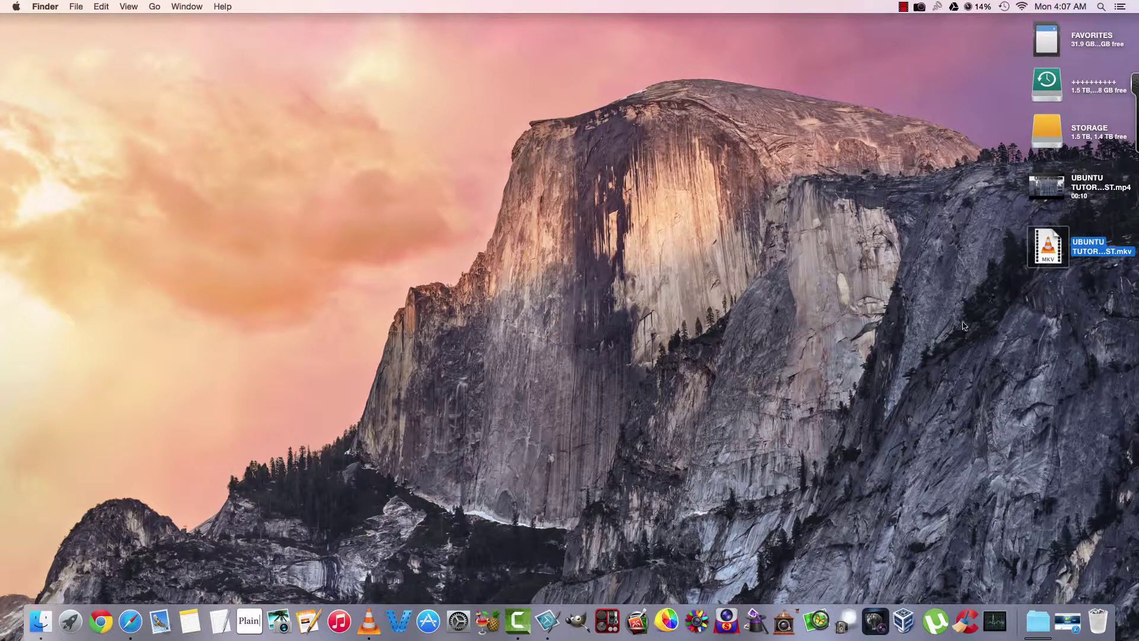
{"action": "left_click", "coordinate": [950, 337]}
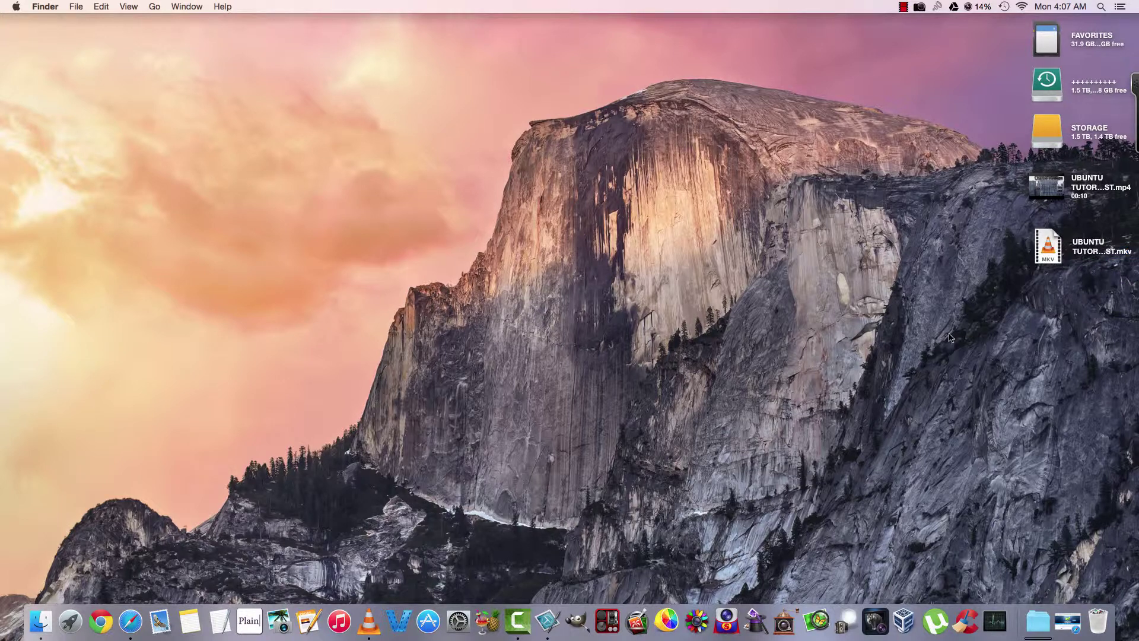
{"action": "left_click", "coordinate": [71, 621]}
{"action": "left_click", "coordinate": [673, 212]}
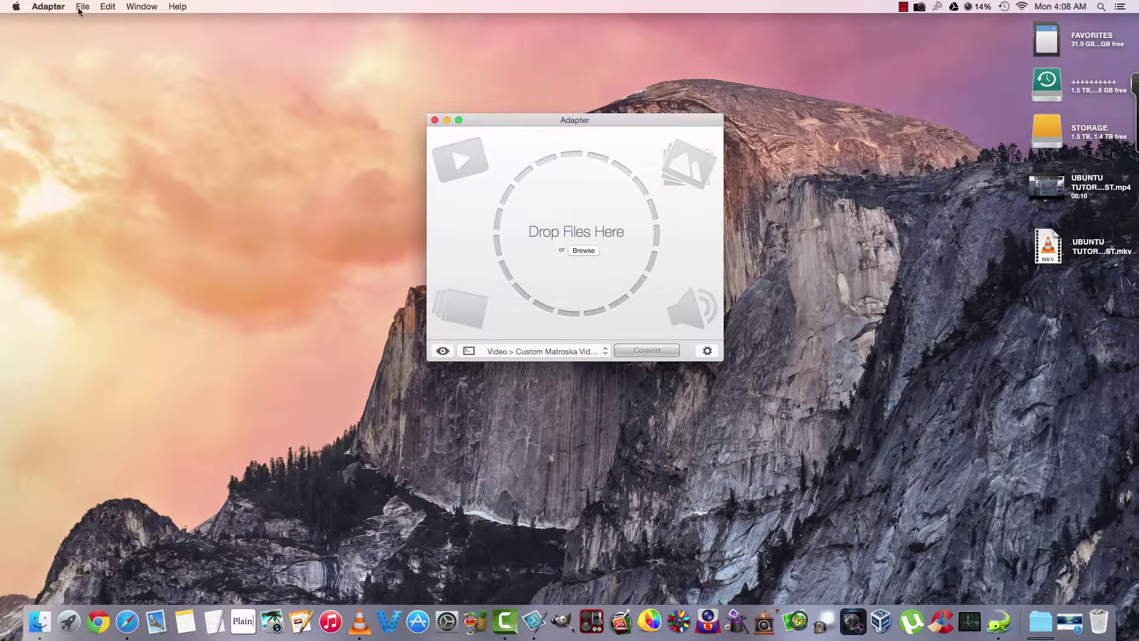
Look through Adapter's Preferences and Help menu, then expand the conversion settings panel.
{"action": "left_click", "coordinate": [79, 9]}
{"action": "mouse_move", "coordinate": [49, 7]}
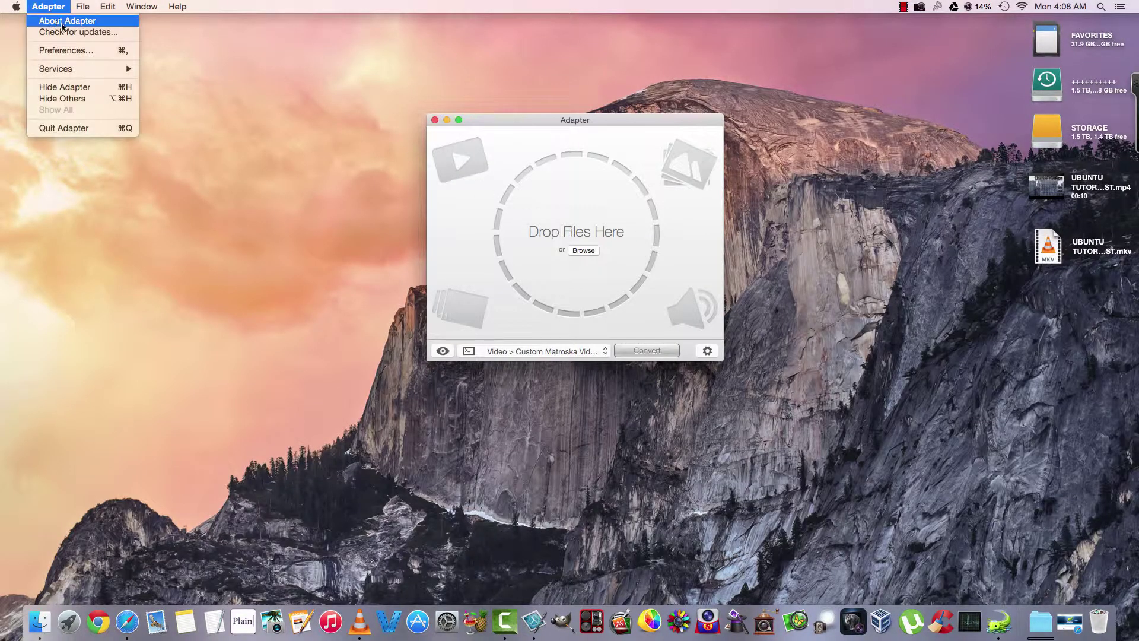
{"action": "left_click", "coordinate": [61, 50]}
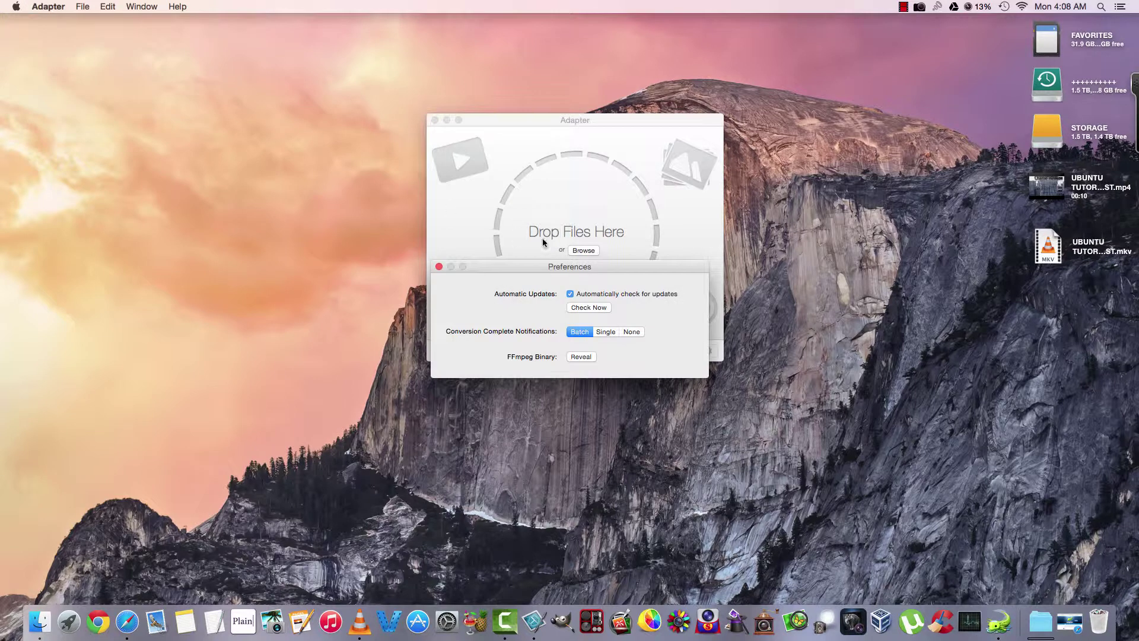
{"action": "left_click_drag", "start_coordinate": [577, 263], "coordinate": [205, 127]}
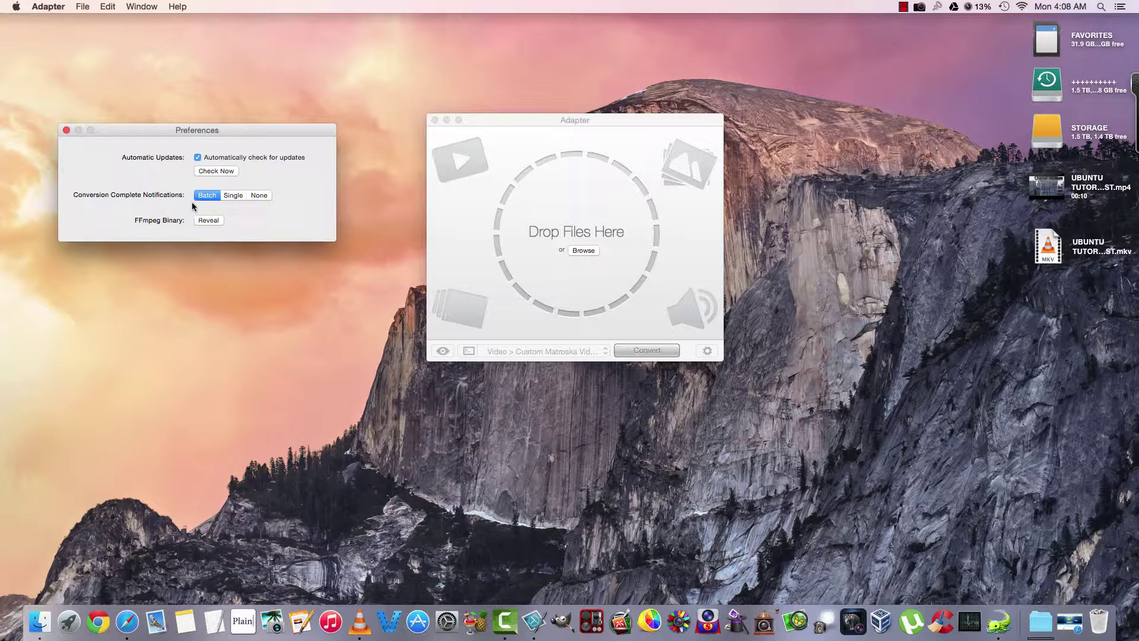
{"action": "left_click", "coordinate": [67, 130]}
{"action": "left_click", "coordinate": [83, 8]}
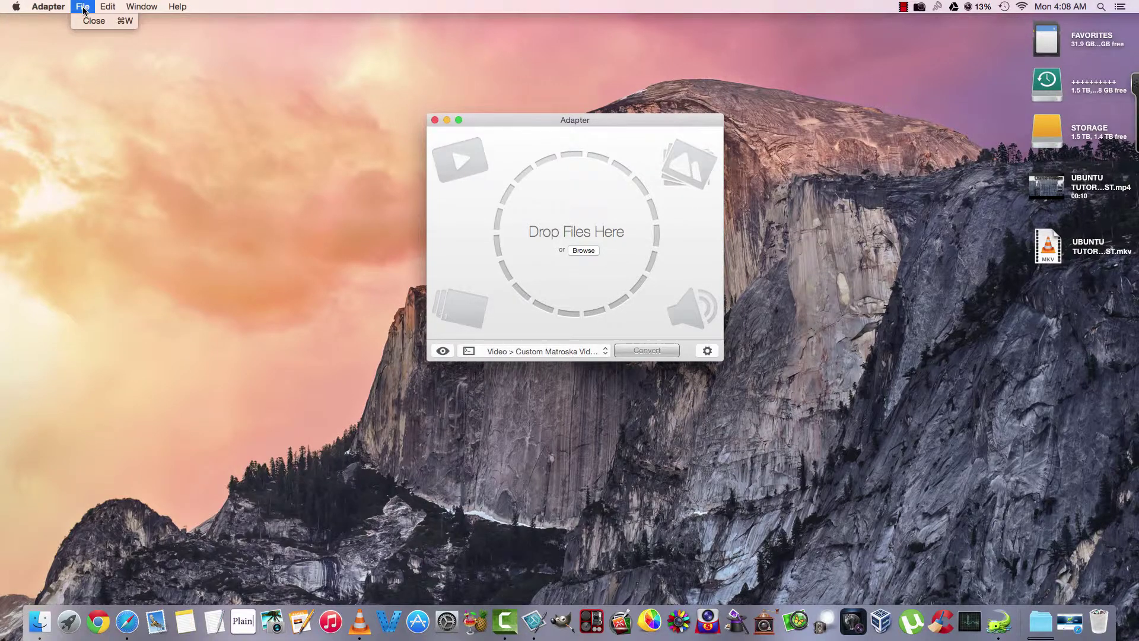
{"action": "left_click", "coordinate": [200, 16]}
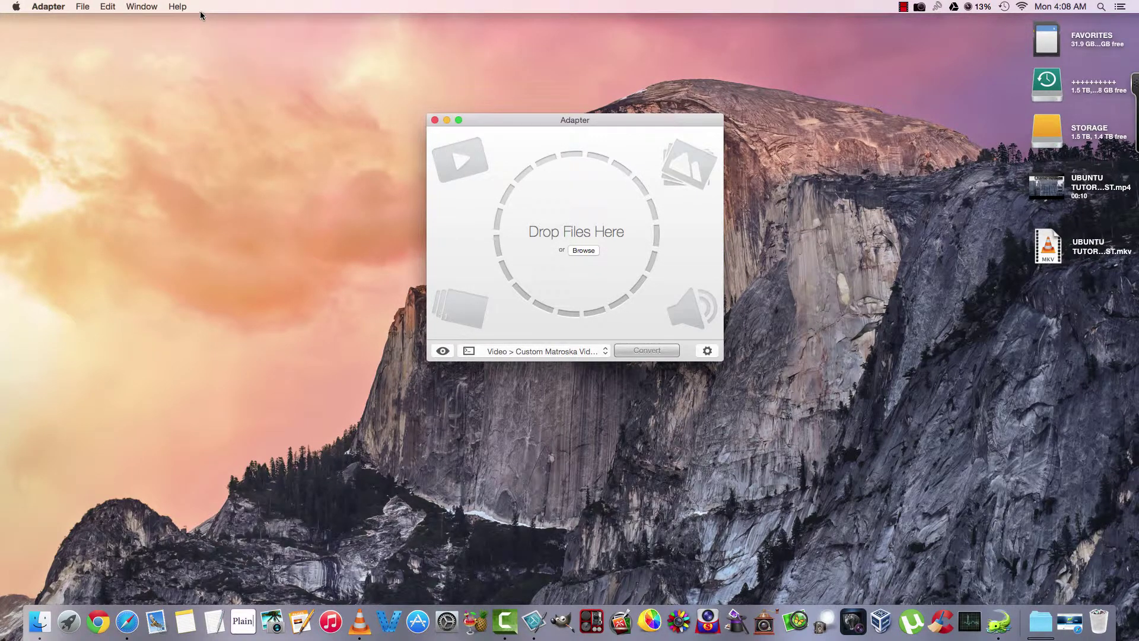
{"action": "left_click", "coordinate": [181, 8]}
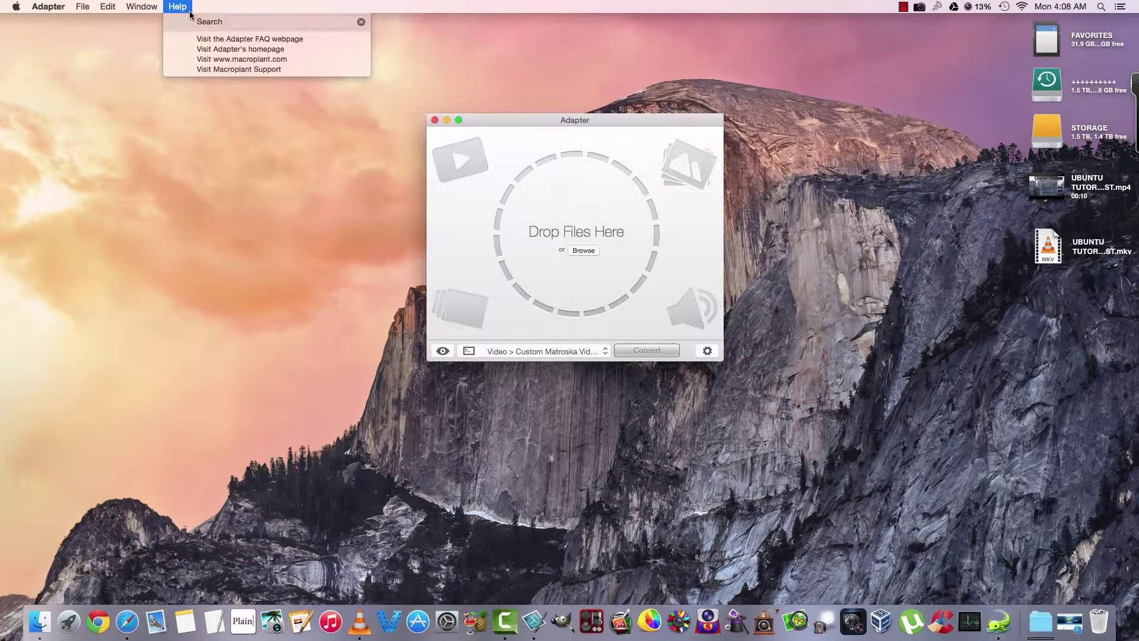
{"action": "left_click", "coordinate": [300, 159]}
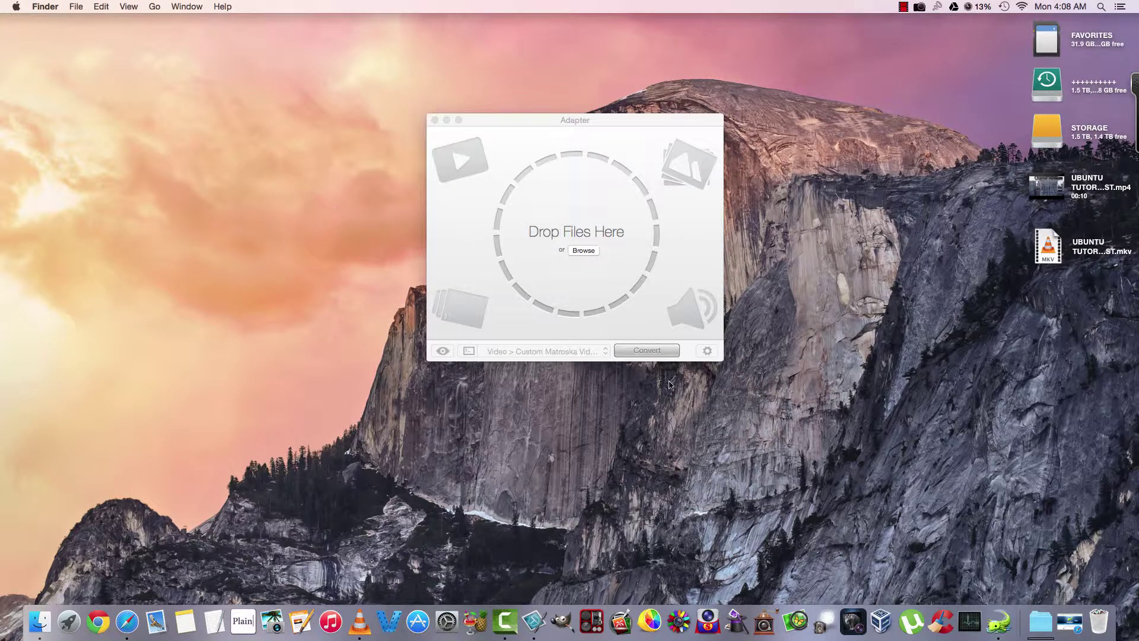
{"action": "left_click", "coordinate": [707, 351]}
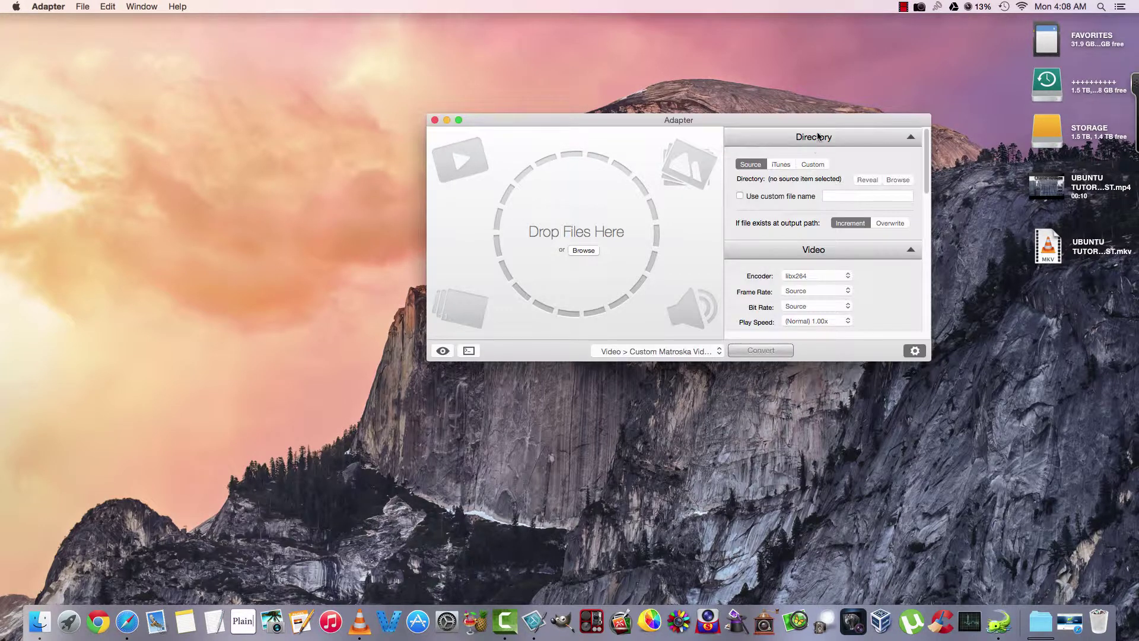
Collapse the Video and Resolution sections, scroll down to Audio and Layers, and quit Adapter.
{"action": "left_click_drag", "start_coordinate": [817, 121], "coordinate": [756, 105]}
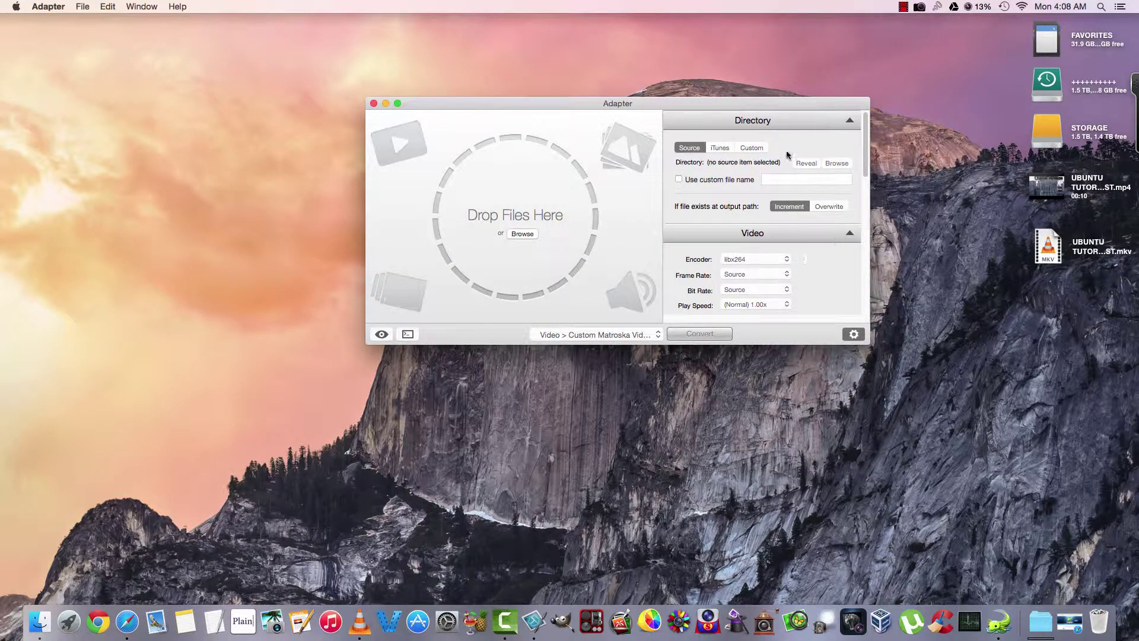
{"action": "left_click", "coordinate": [842, 231]}
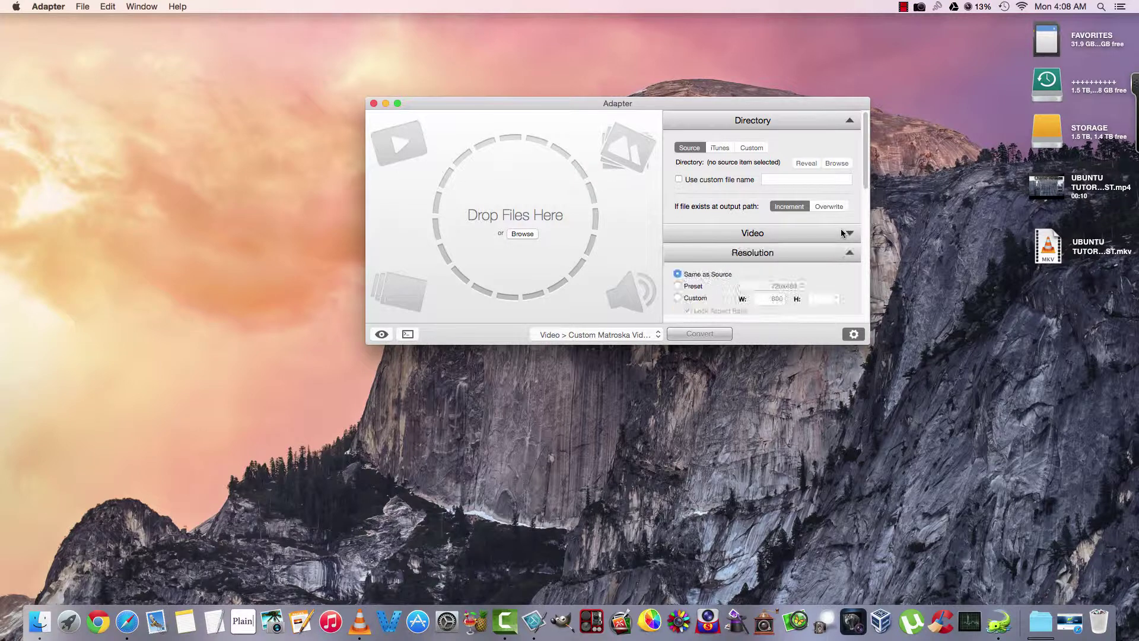
{"action": "left_click", "coordinate": [835, 258]}
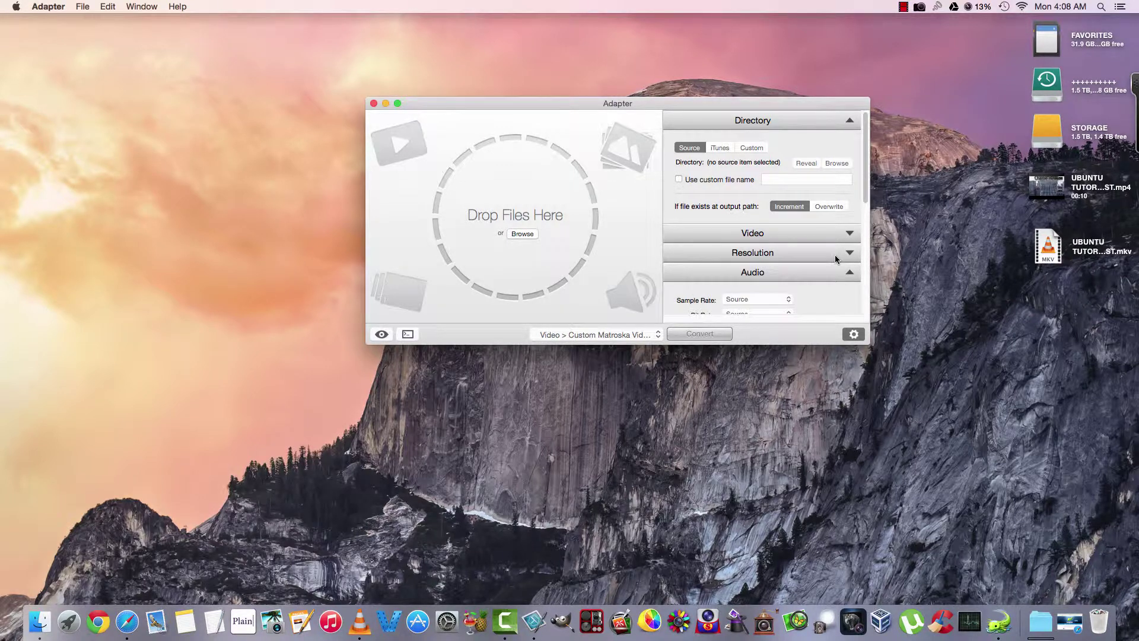
{"action": "scroll", "coordinate": [833, 271], "scroll_direction": "down", "scroll_amount": 3}
{"action": "scroll", "coordinate": [832, 274], "scroll_direction": "down", "scroll_amount": 2}
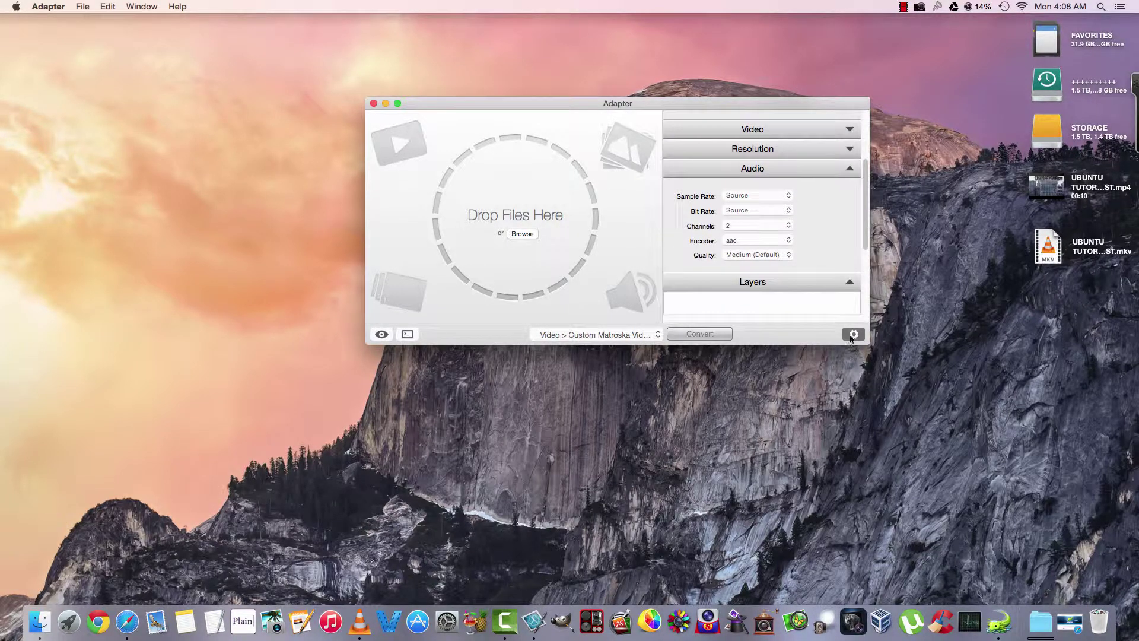
{"action": "left_click", "coordinate": [375, 104]}
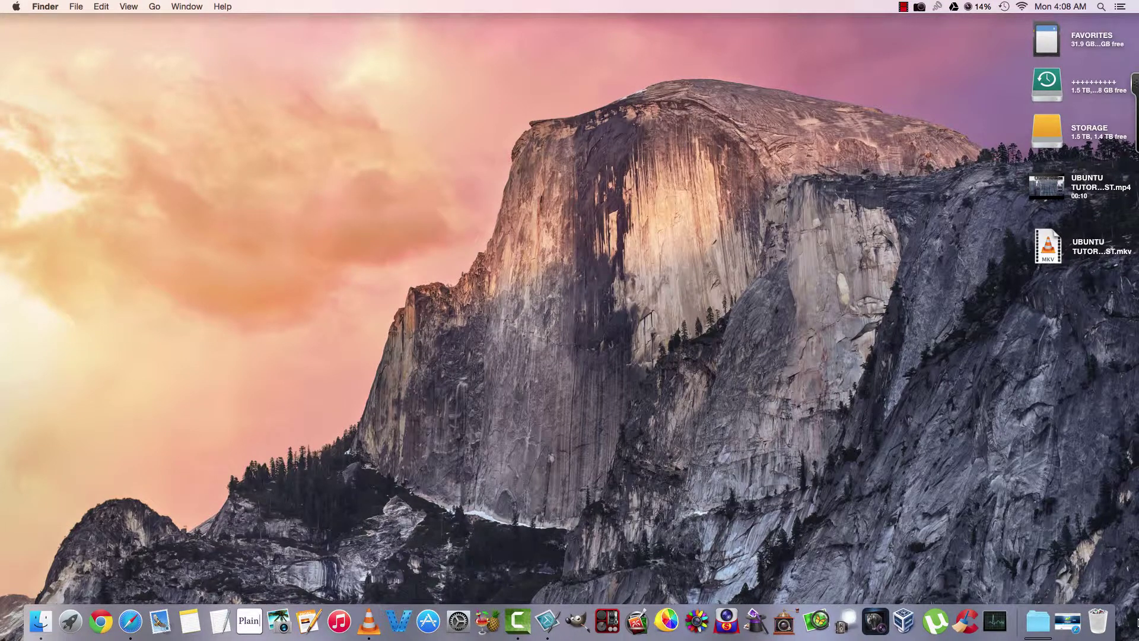
Restore Safari's Adapter homepage from the Dock, then minimize it again.
{"action": "left_click", "coordinate": [1071, 626]}
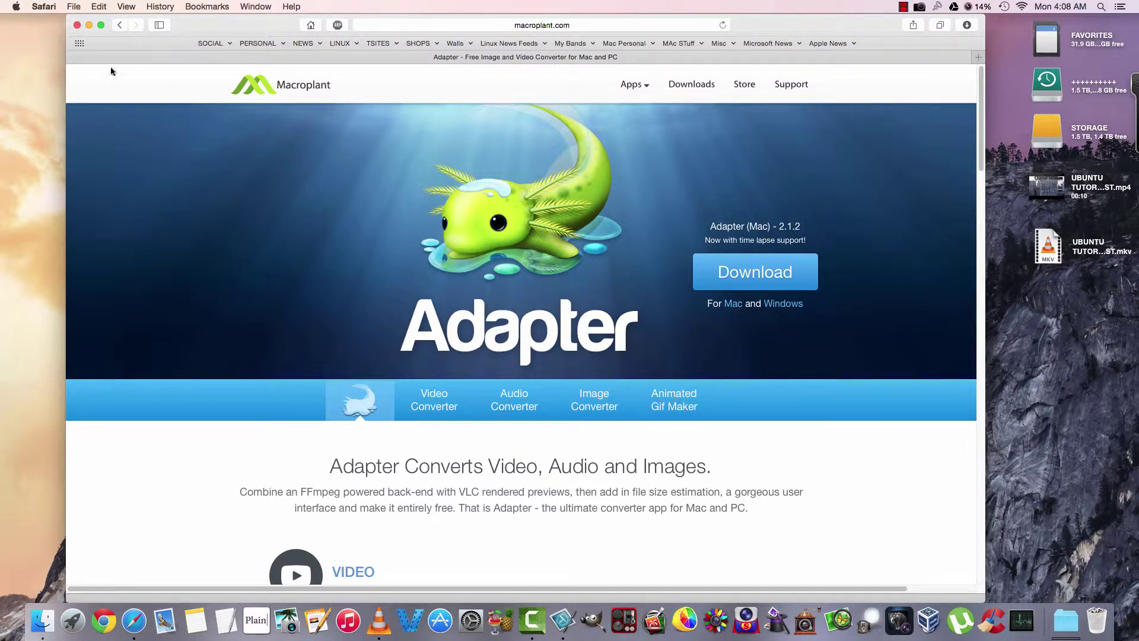
{"action": "left_click", "coordinate": [89, 25]}
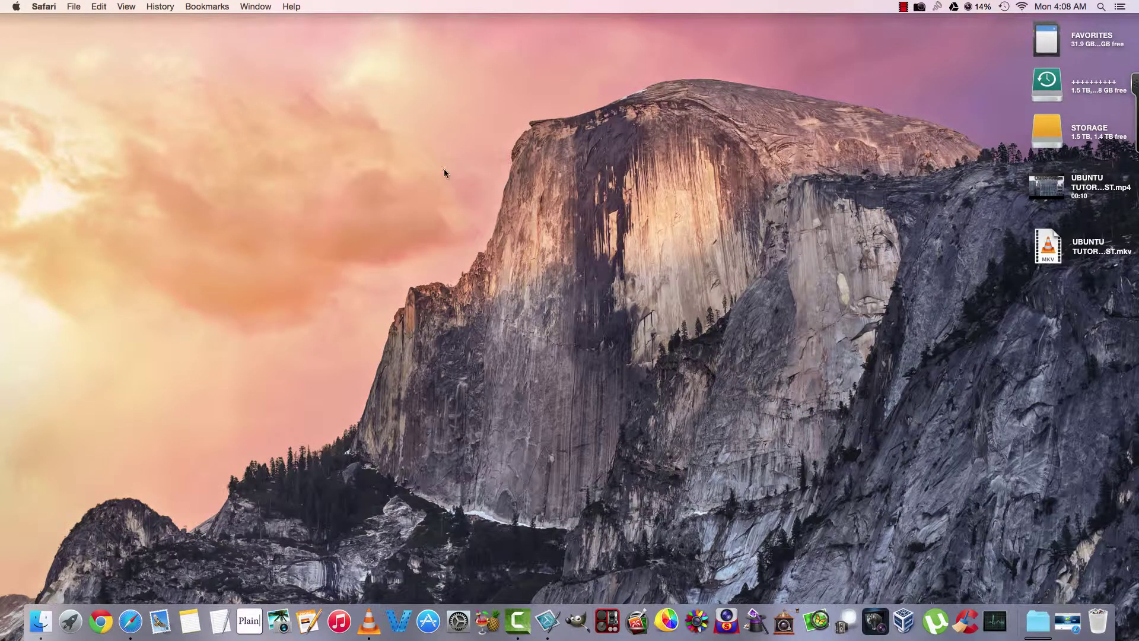